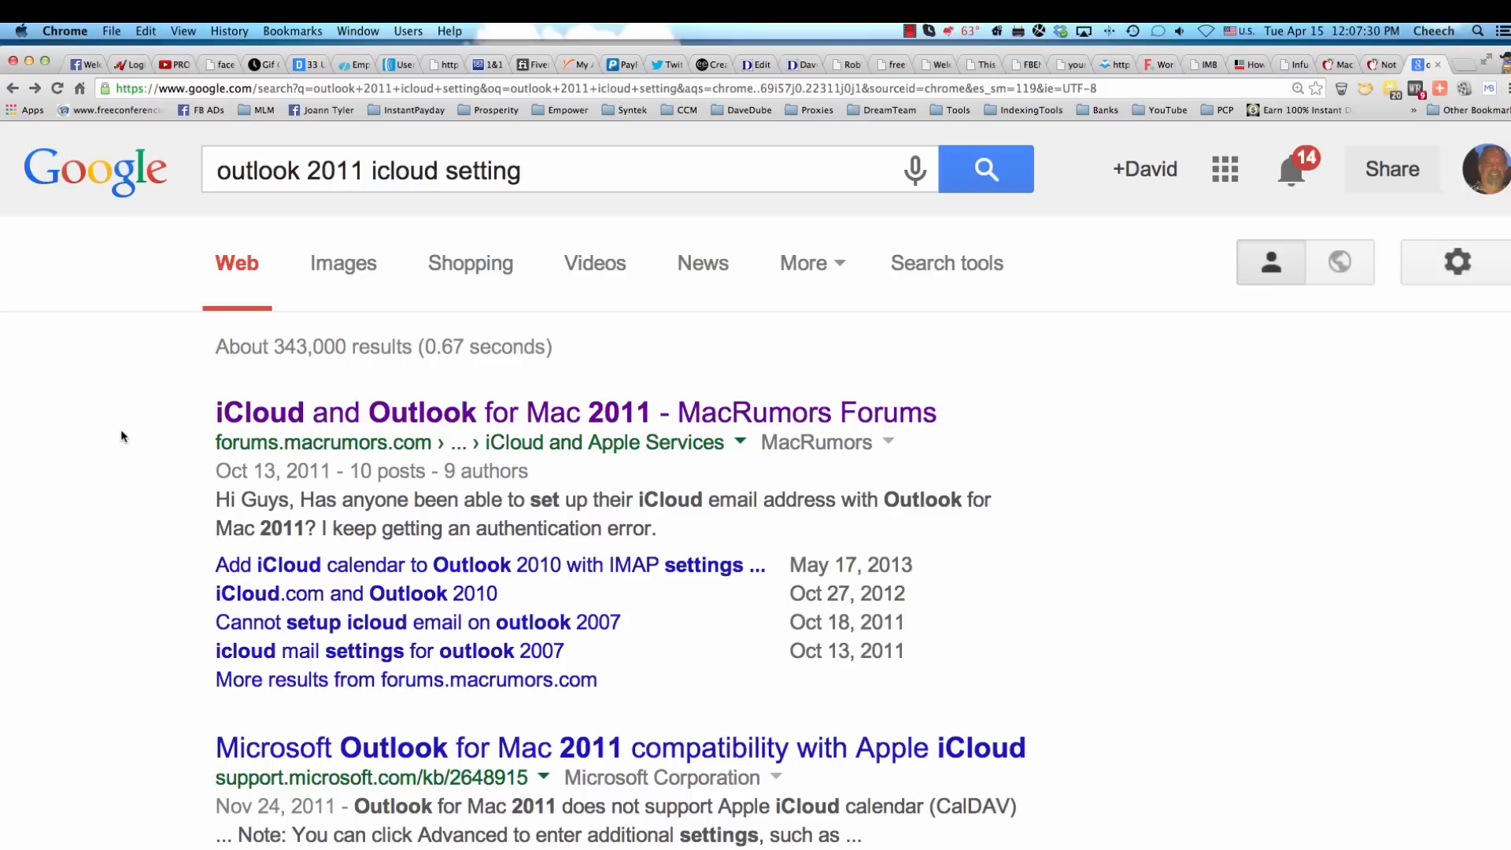
- Look through the search results on Outlook 2011 iCloud settings and open the article about iCloud Mail IMAP access
scroll(121, 433, down, 3)
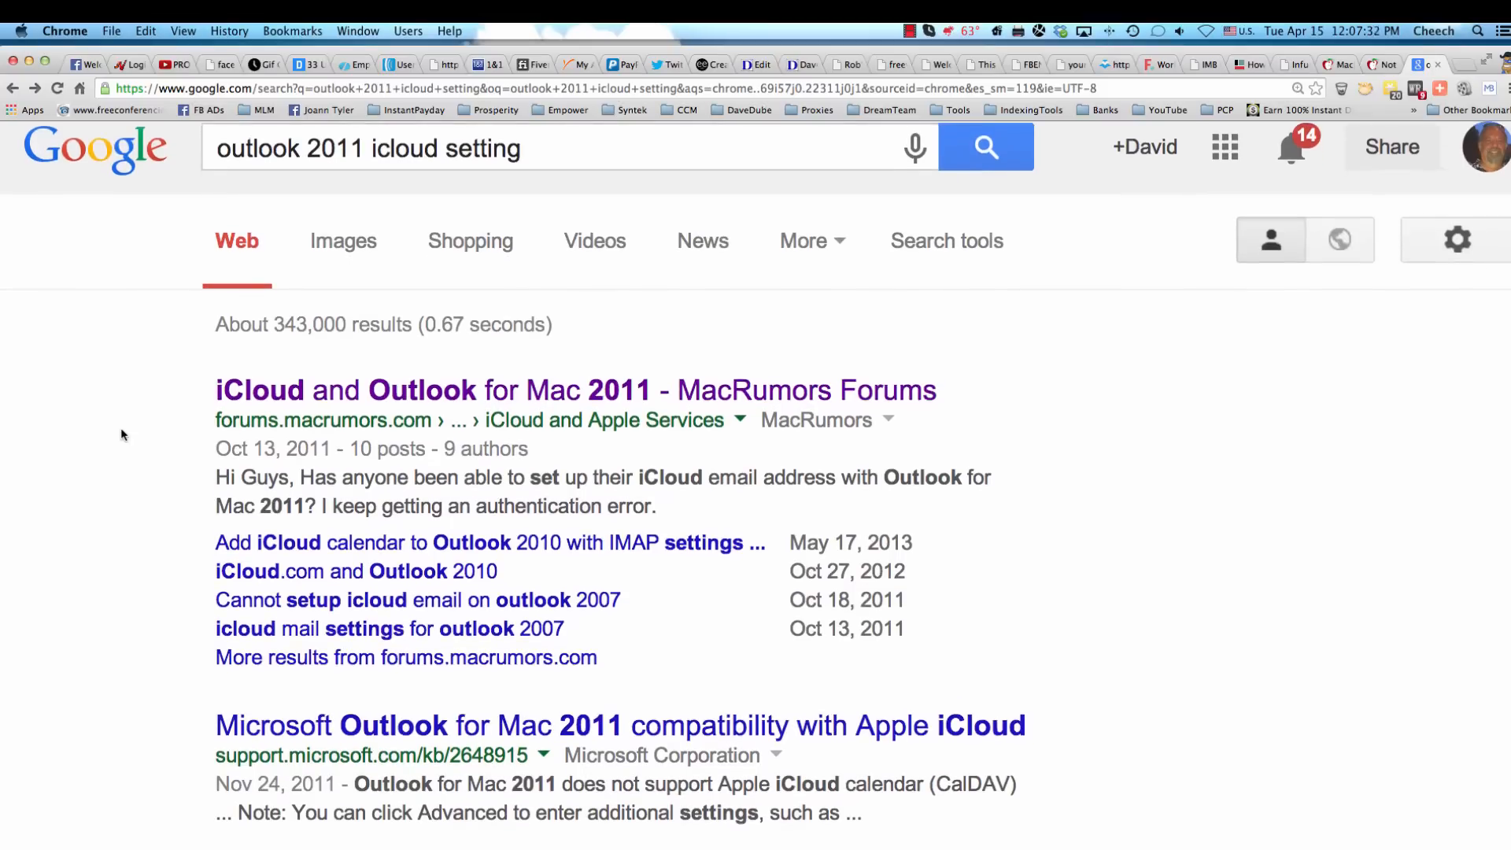
scroll(120, 434, down, 3)
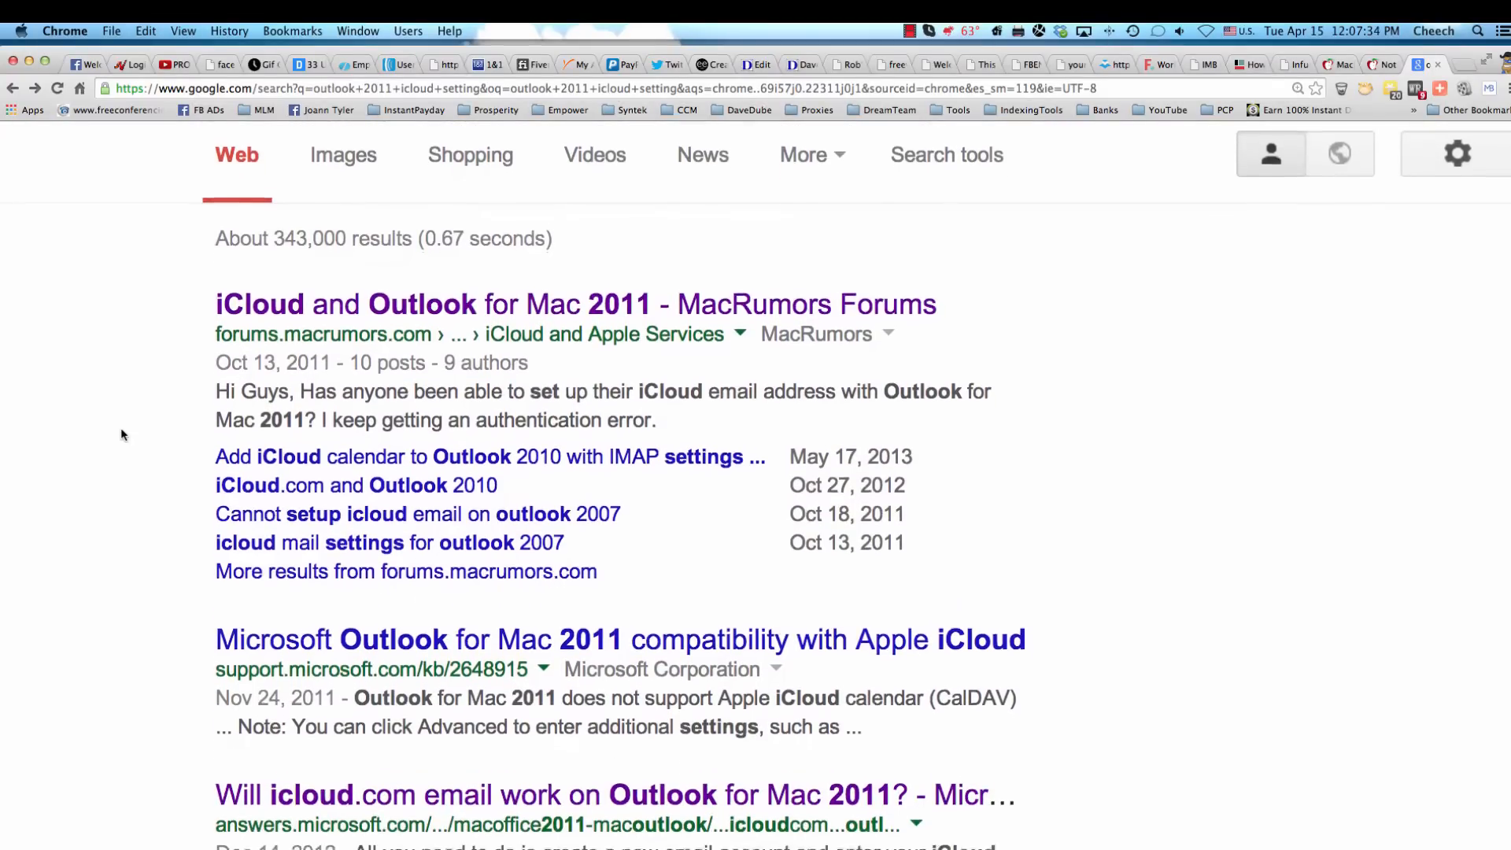
scroll(120, 434, down, 3)
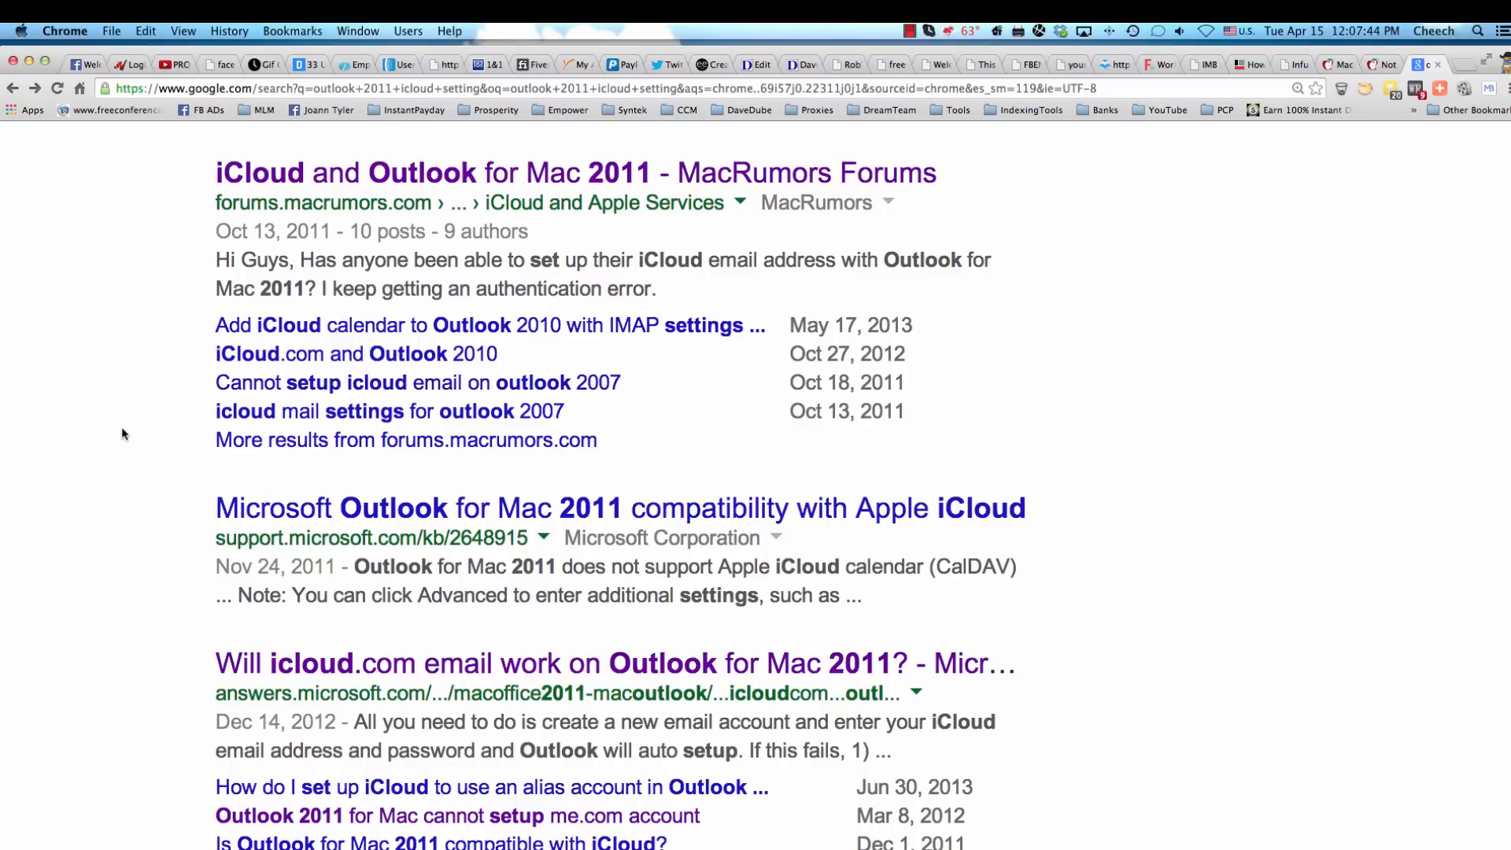
scroll(122, 429, down, 4)
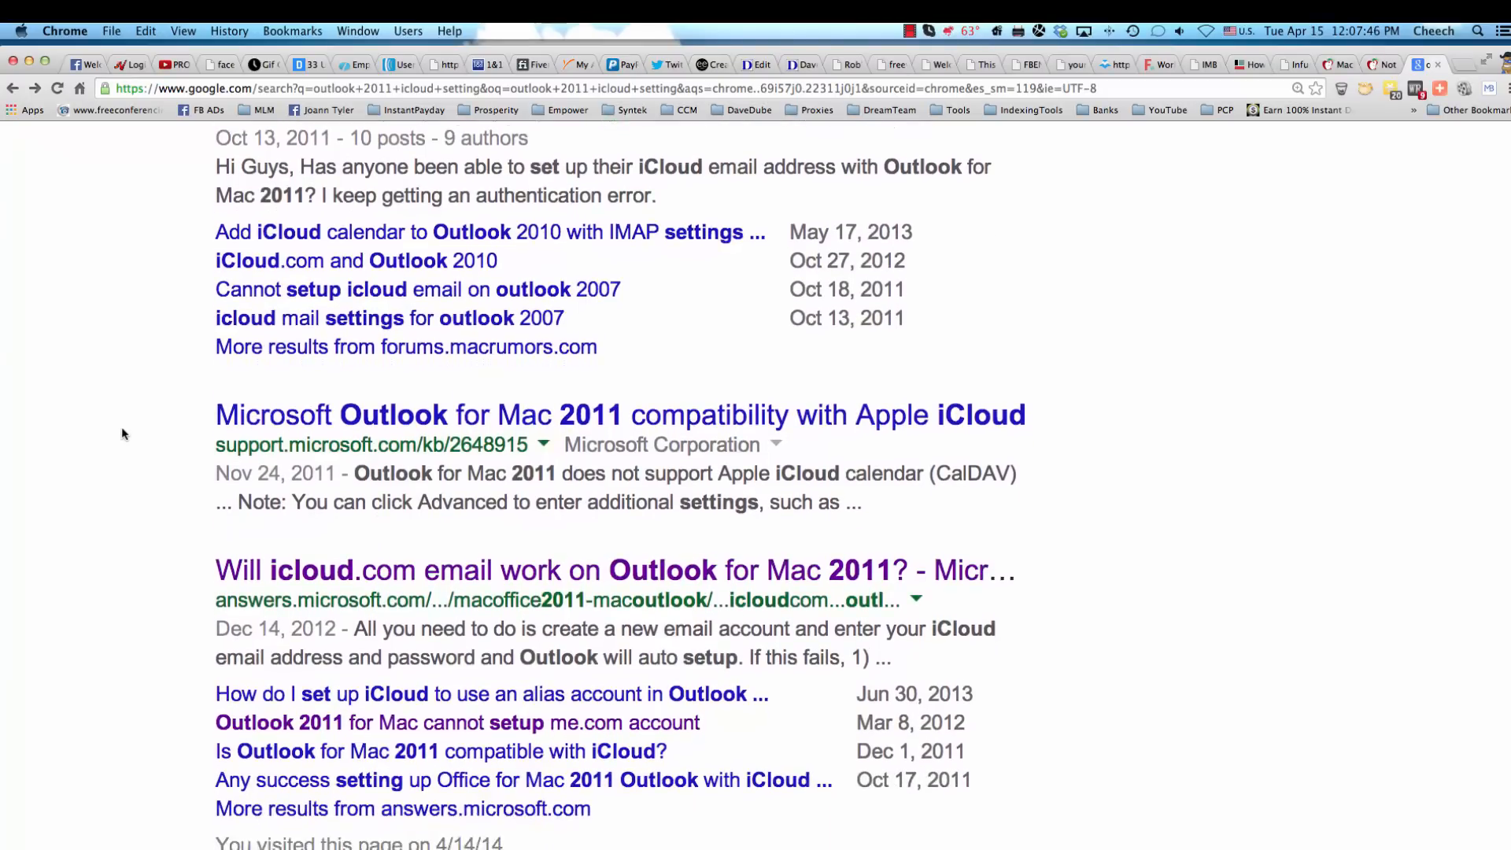
scroll(121, 426, up, 5)
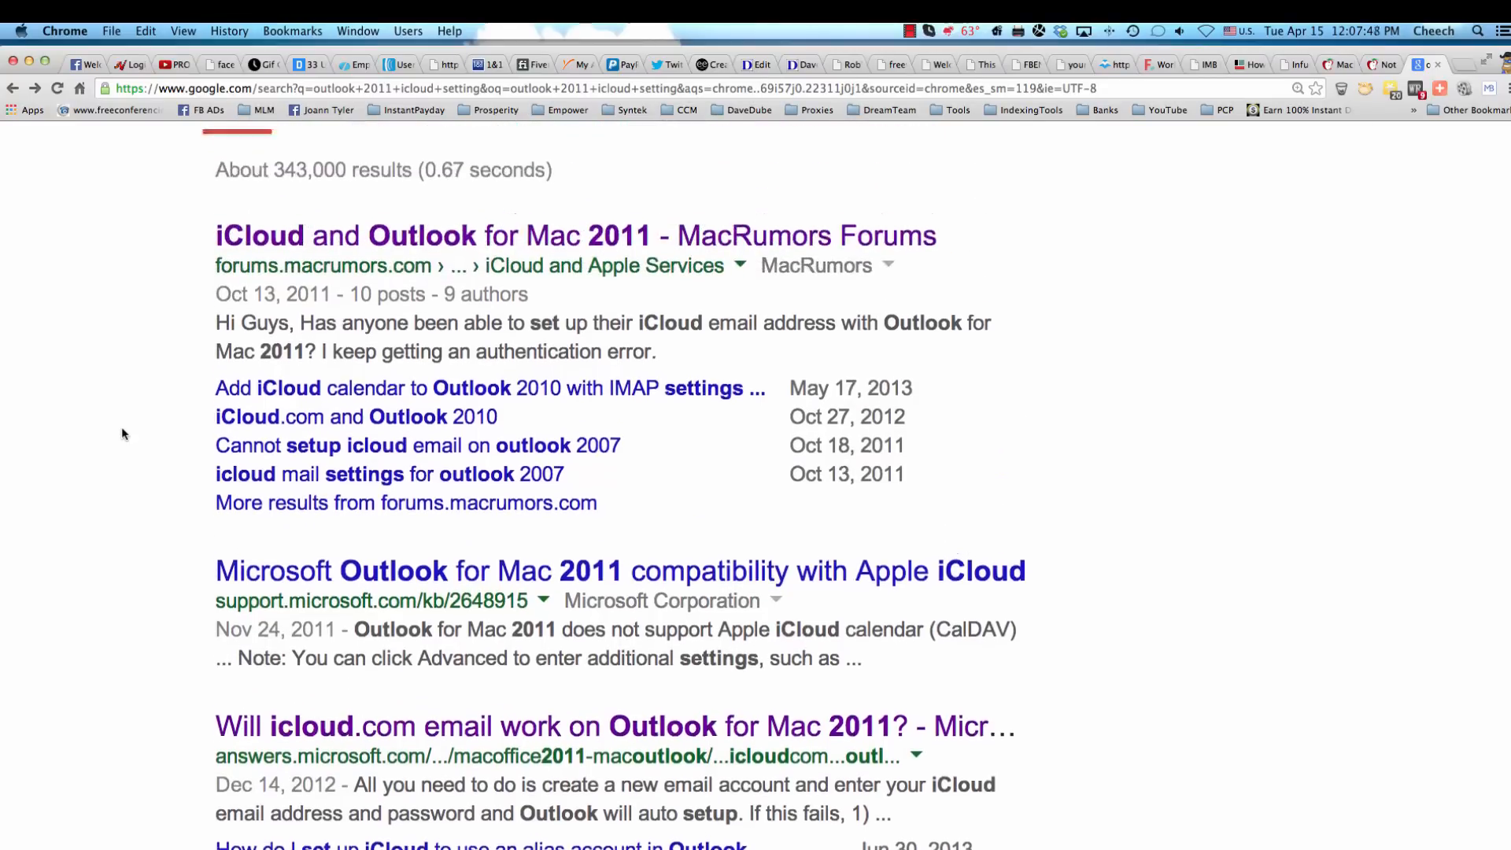
scroll(122, 433, up, 2)
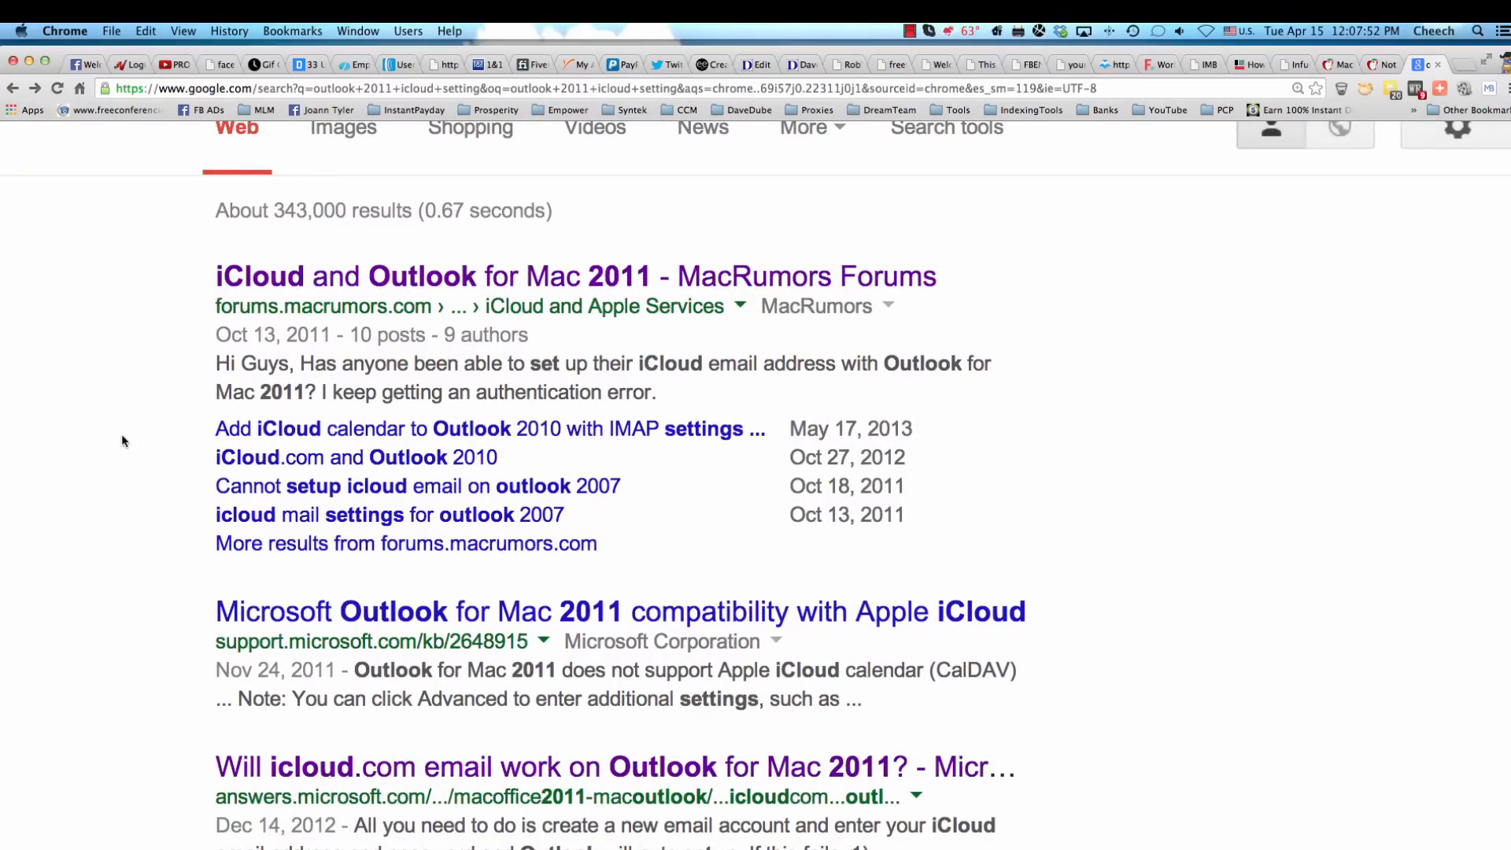
scroll(122, 437, down, 5)
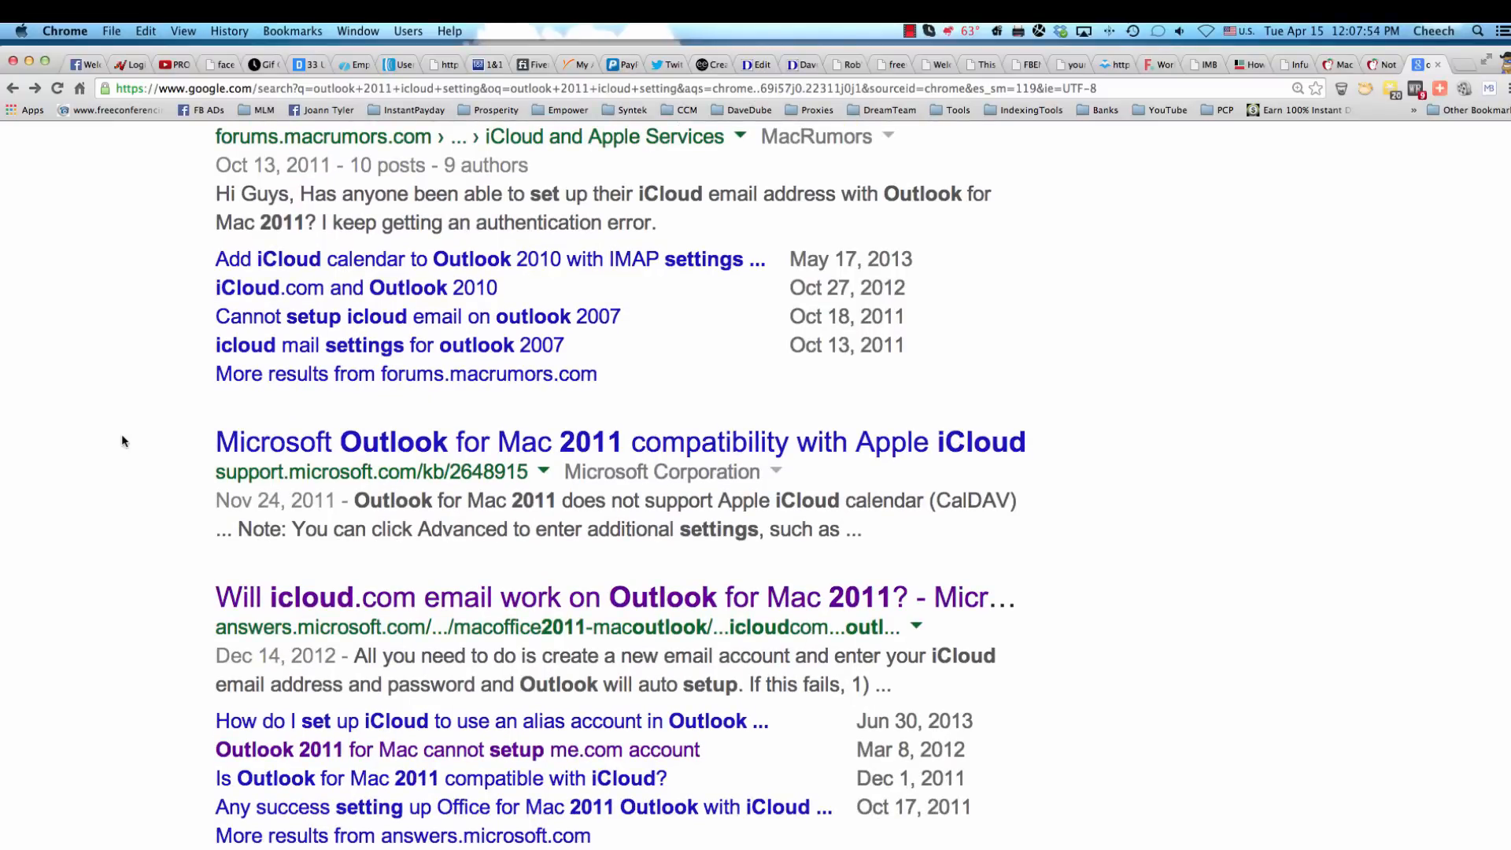
scroll(122, 439, down, 7)
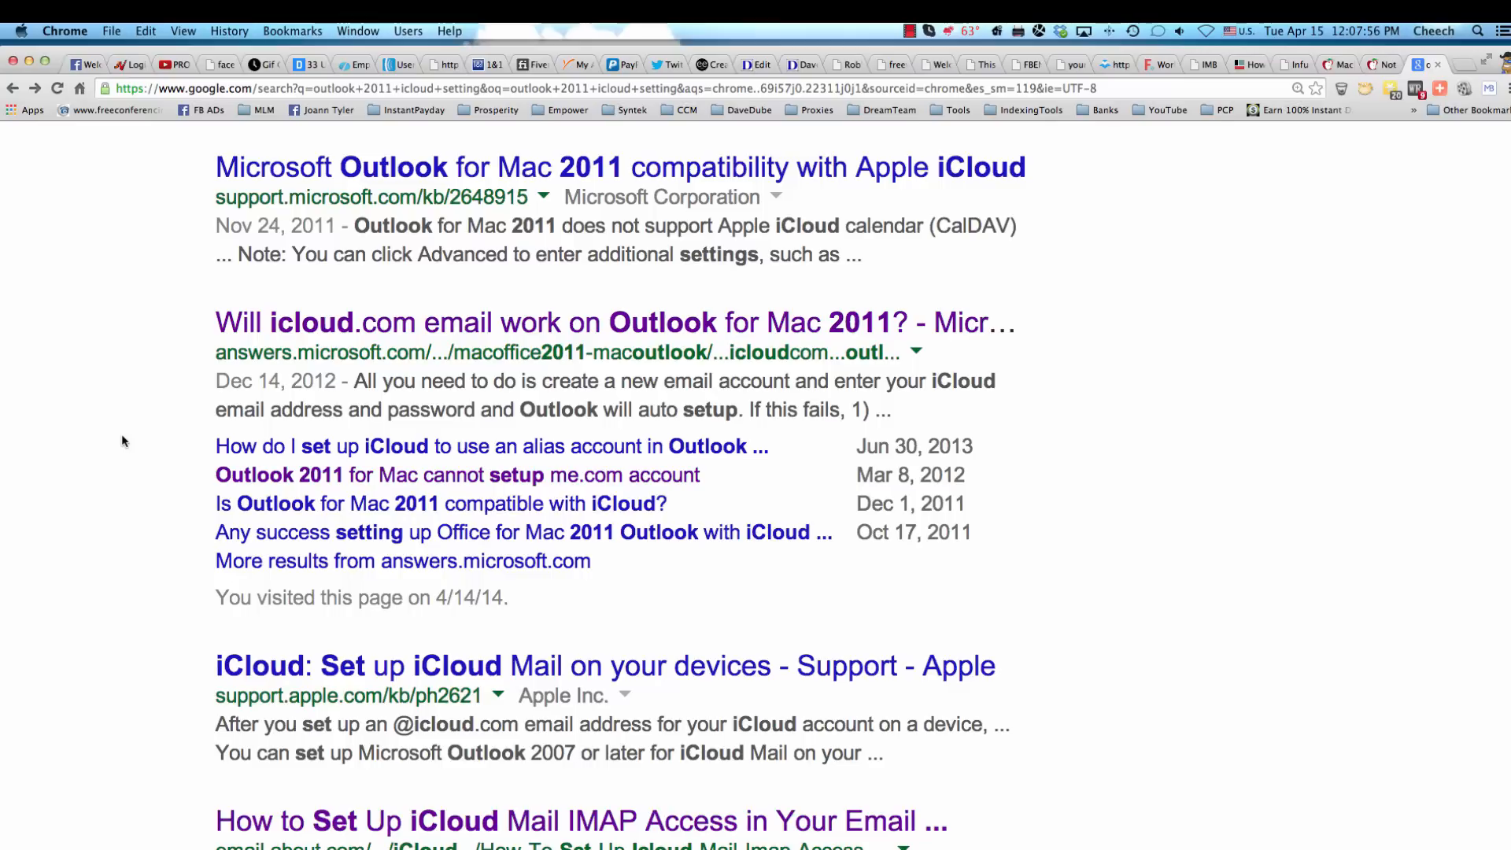
scroll(122, 439, down, 4)
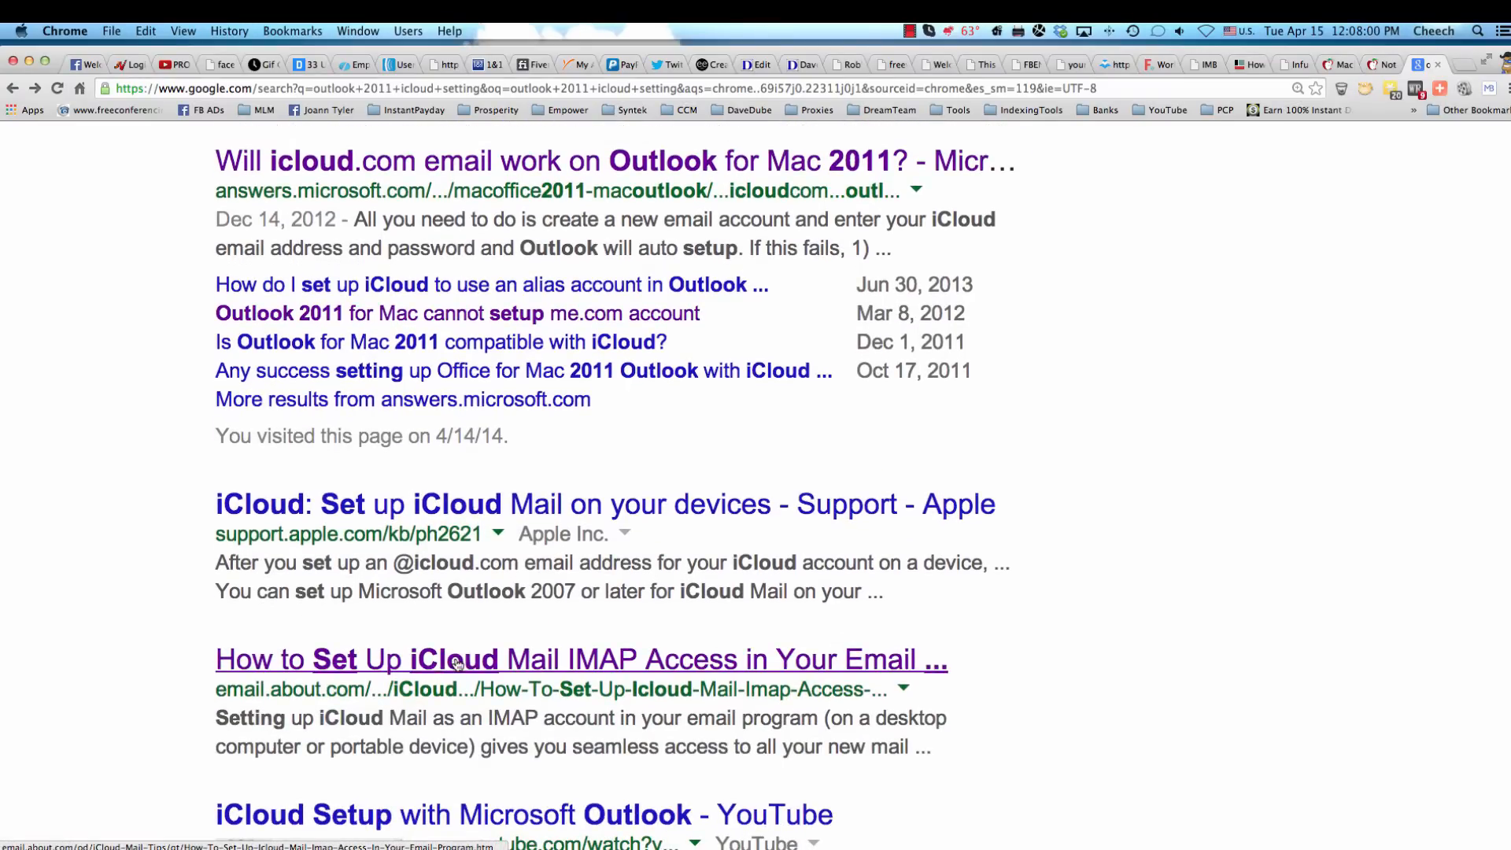
click(457, 663)
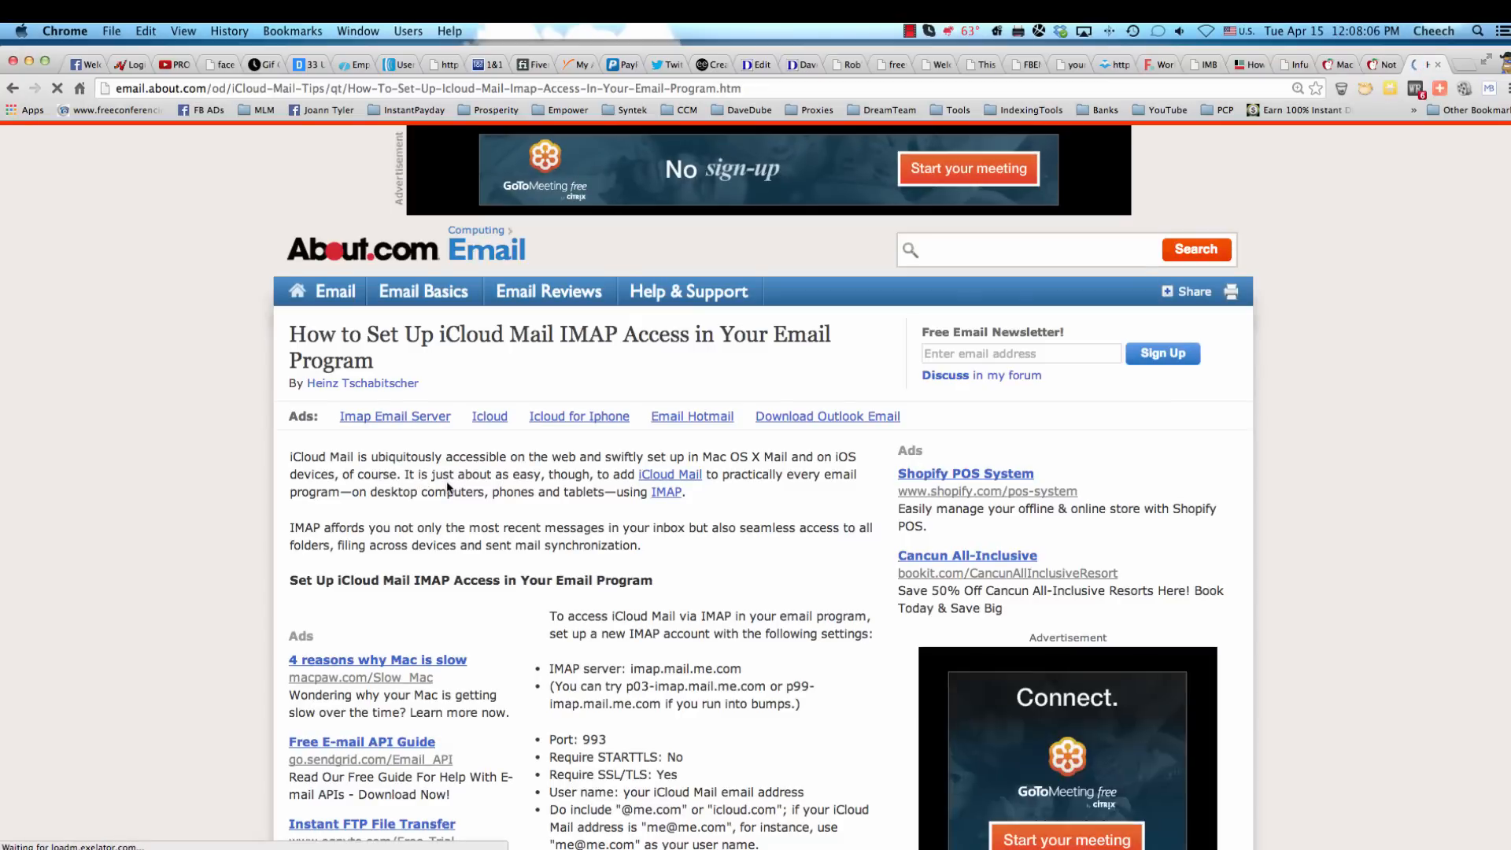
- Return to the search results and open Apple's support article on setting up iCloud Mail on devices
click(13, 89)
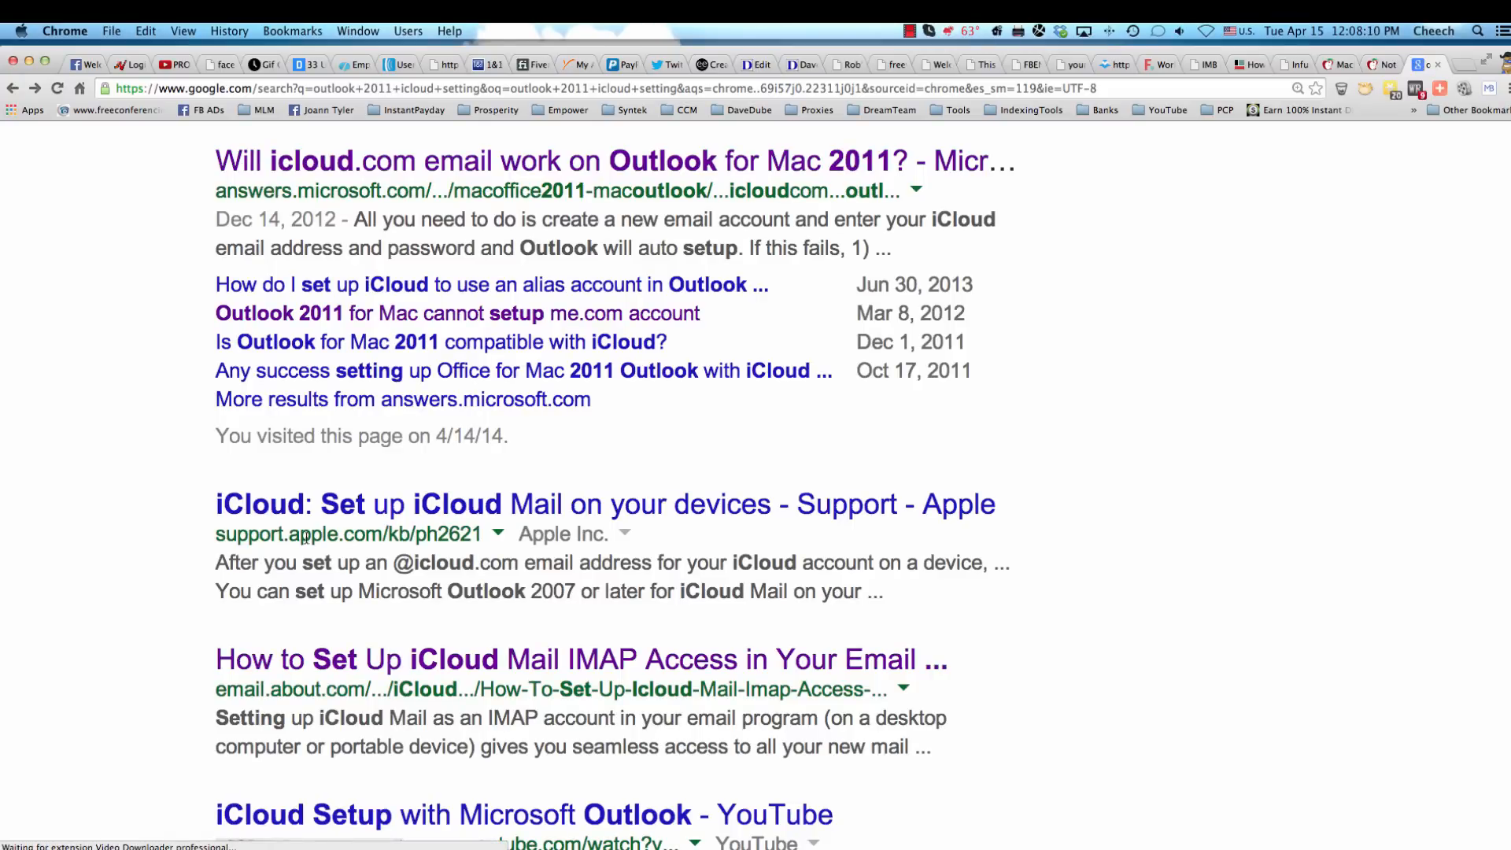
click(485, 515)
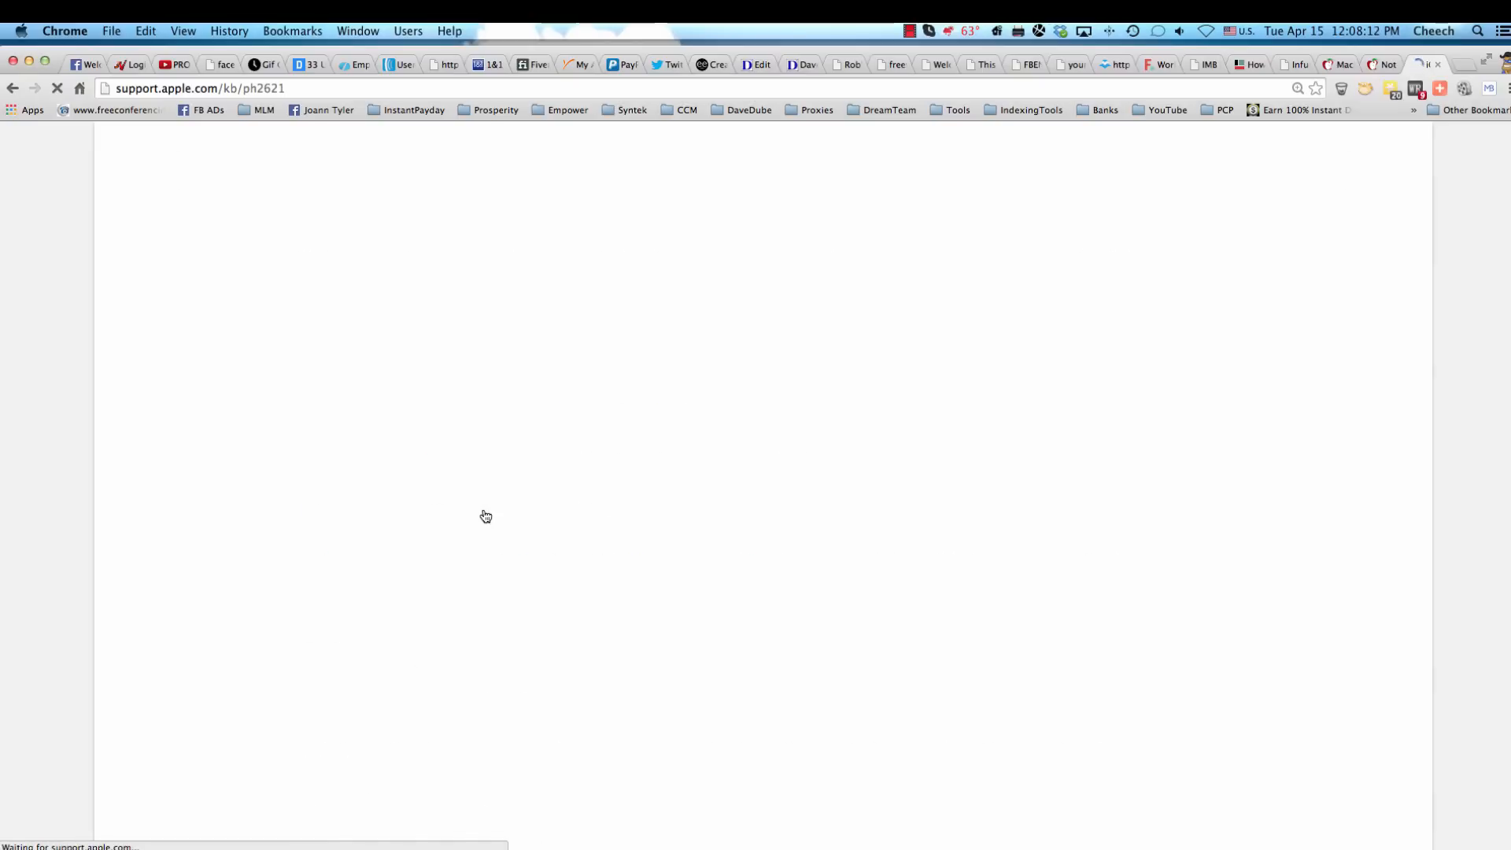
scroll(906, 649, down, 5)
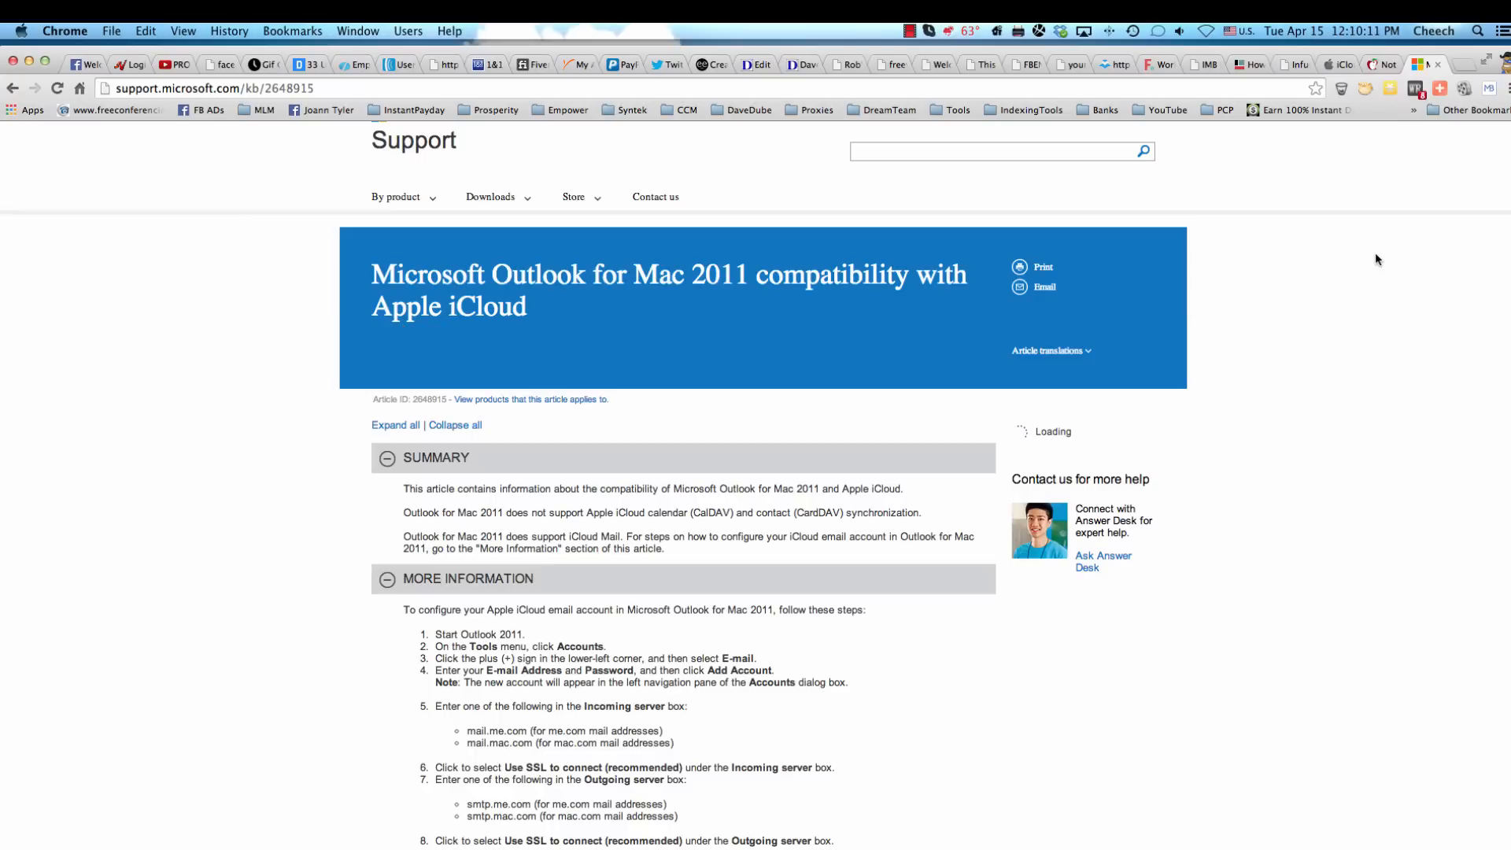
- Enlarge Microsoft's Outlook for Mac 2011 iCloud compatibility article to 125% and read its account configuration steps
scroll(1336, 433, down, 3)
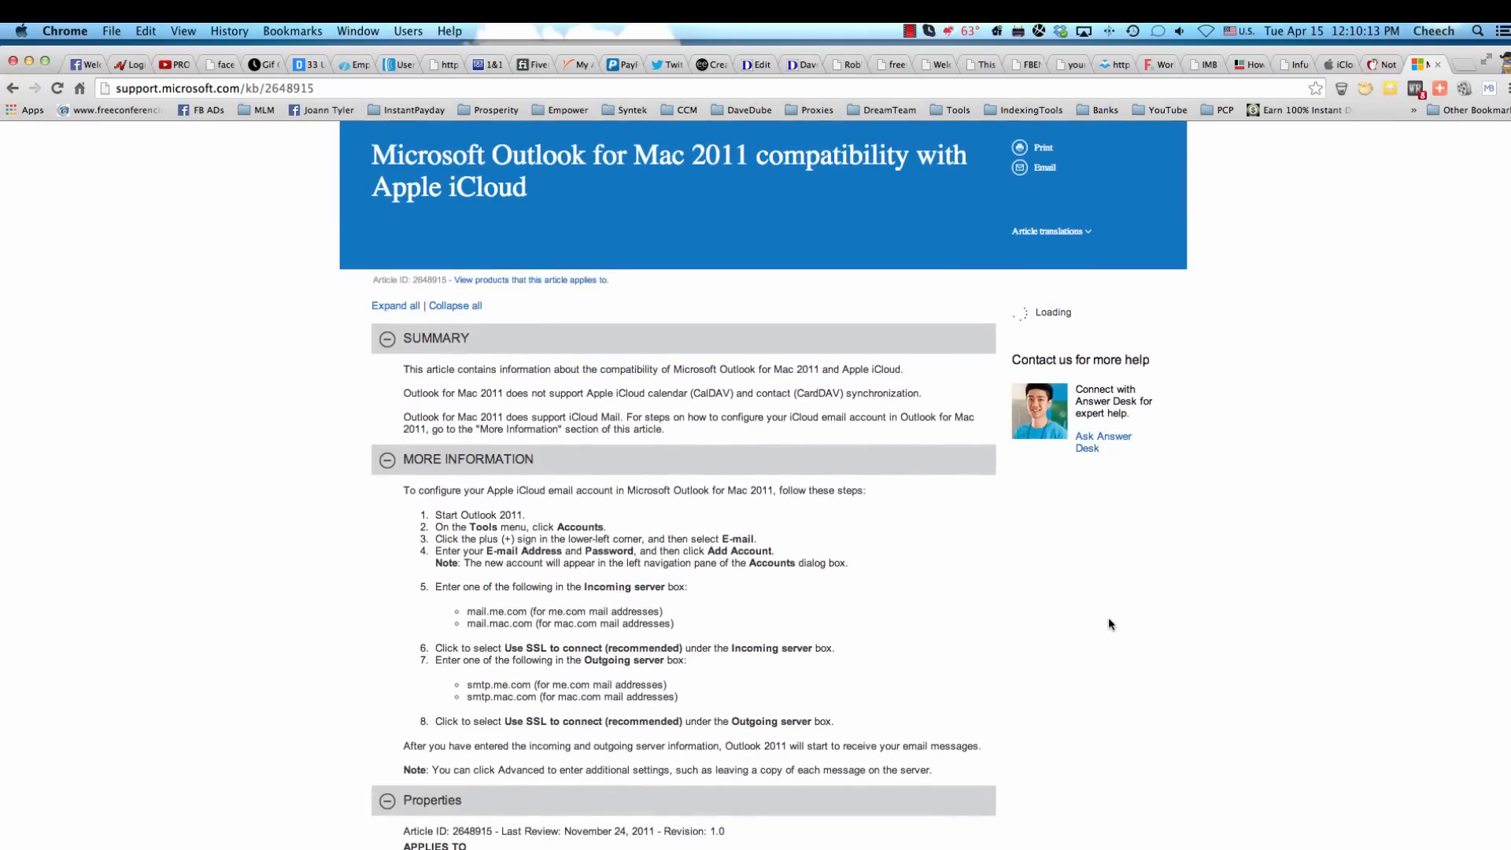
key(super+equal)
key(super+equal)
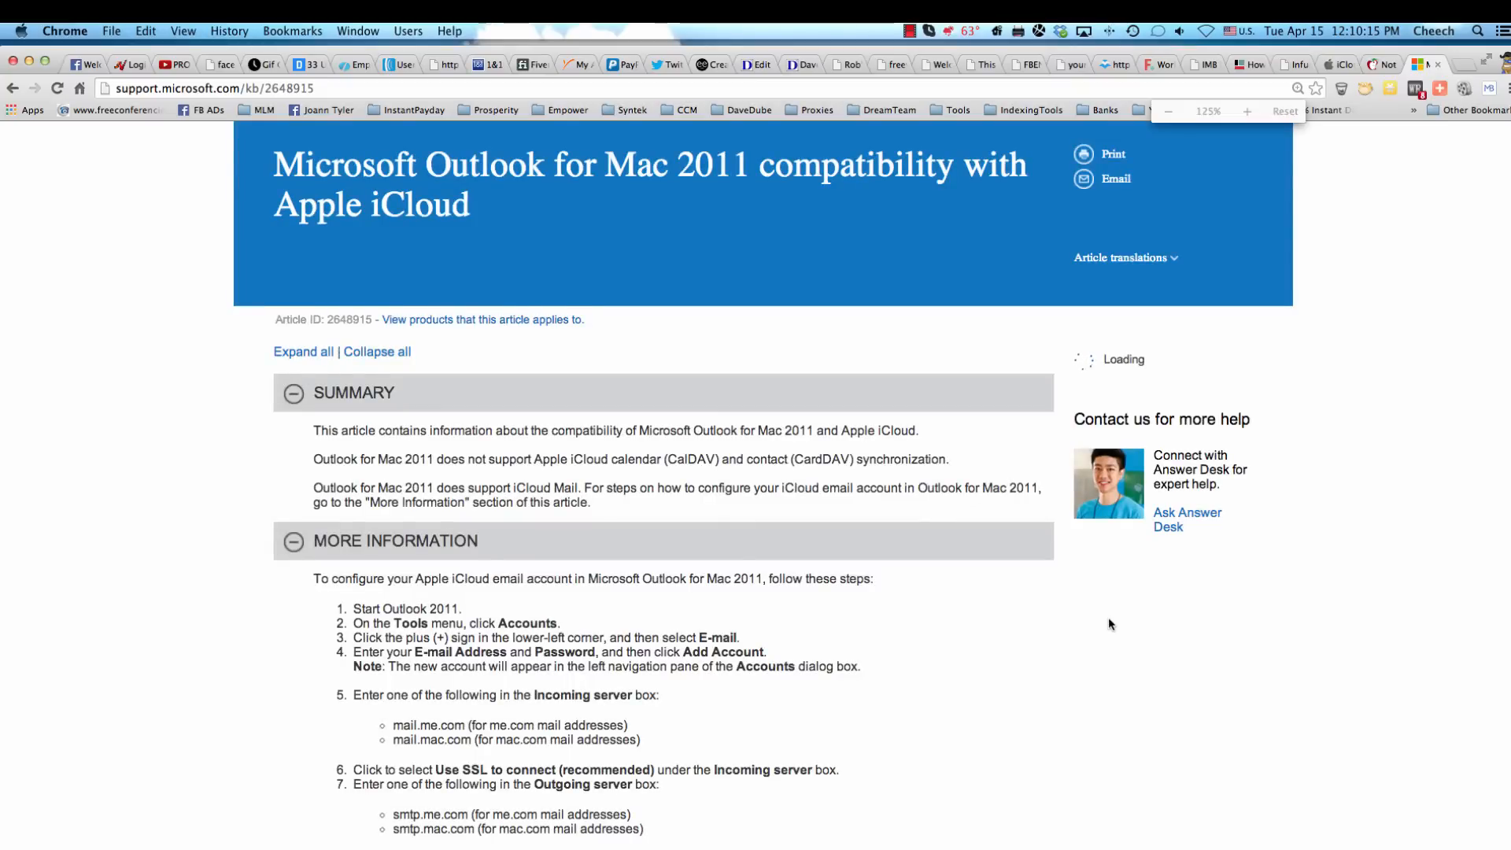
scroll(1108, 624, down, 2)
scroll(1108, 624, down, 2)
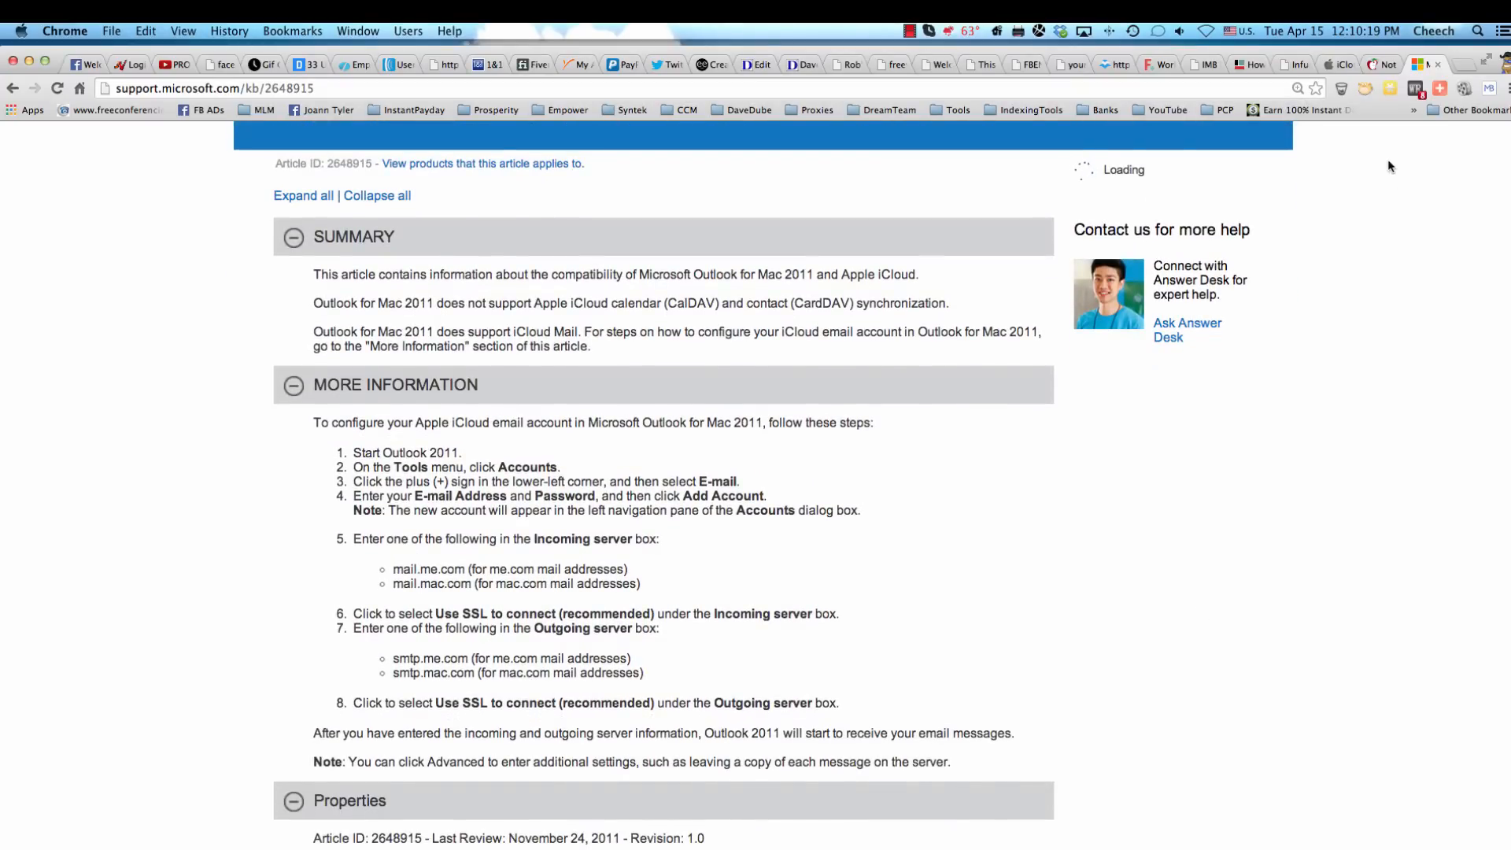
- Review the IMAP and SMTP server settings in Apple's article on iCloud mail server settings for email clients
click(1342, 66)
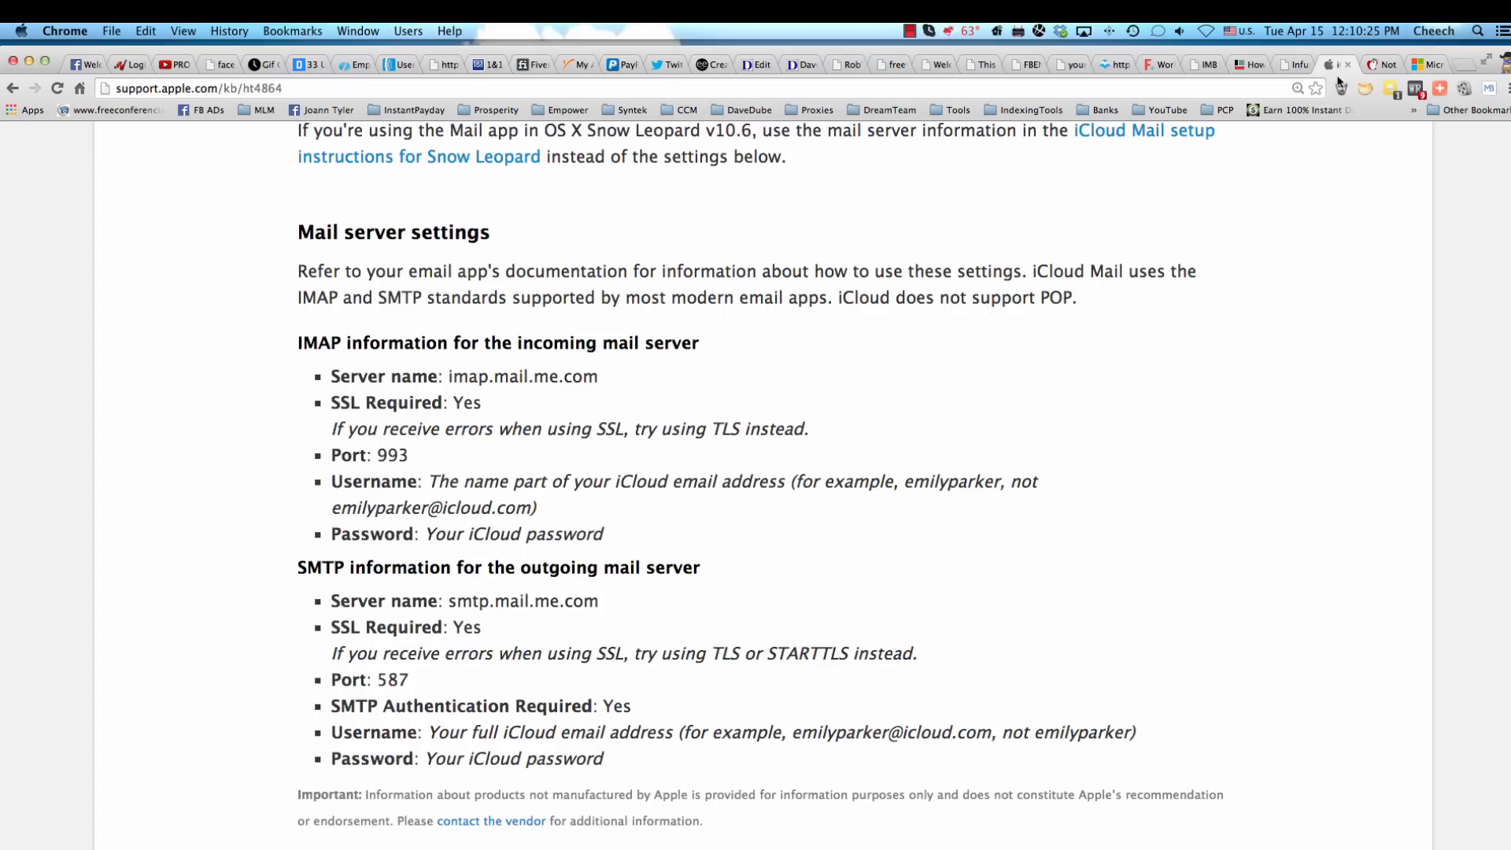
scroll(1077, 462, up, 10)
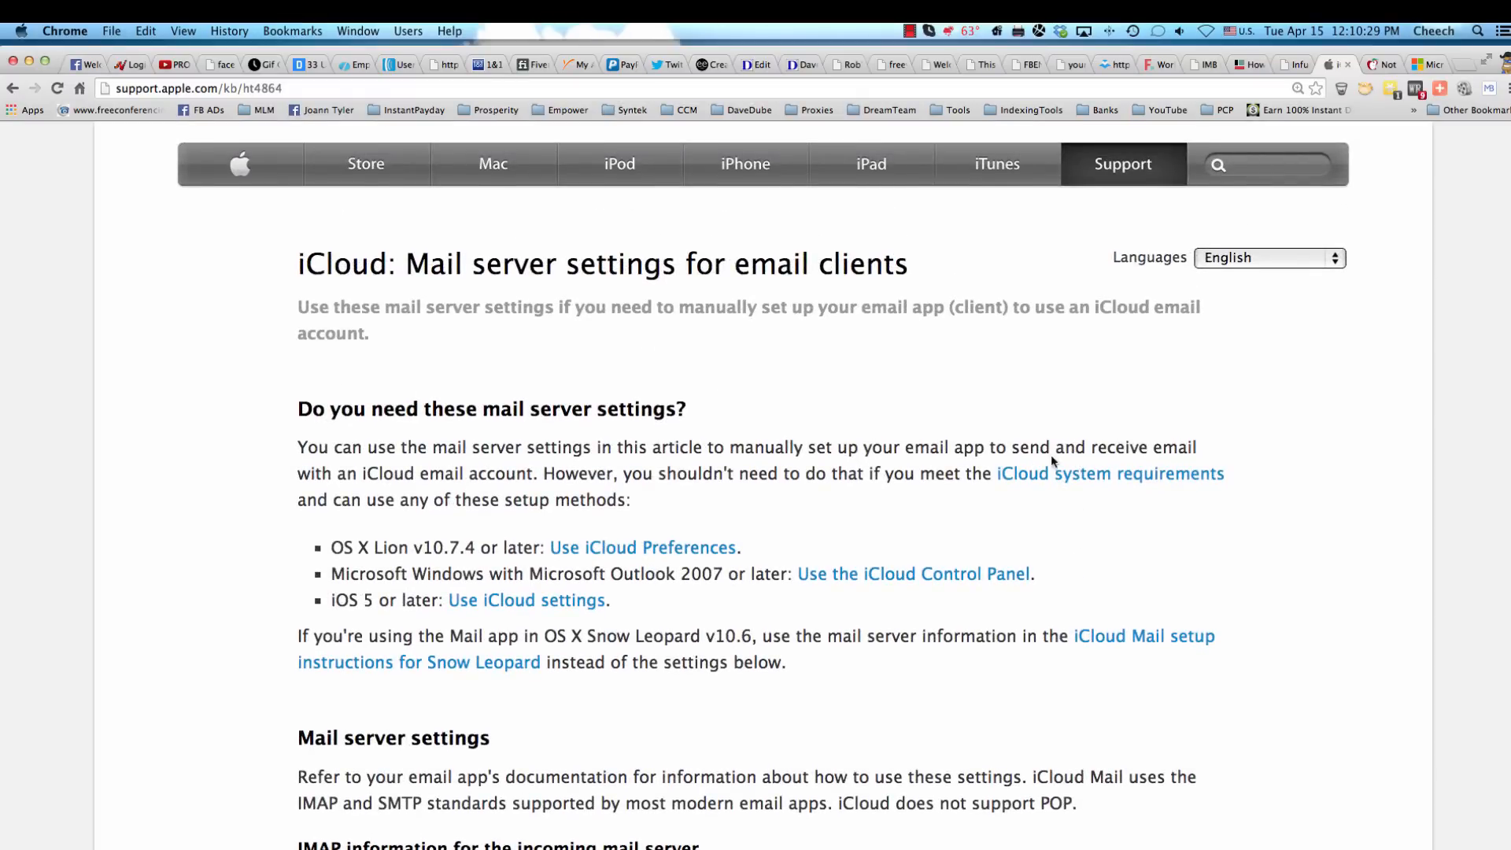
scroll(974, 465, down, 5)
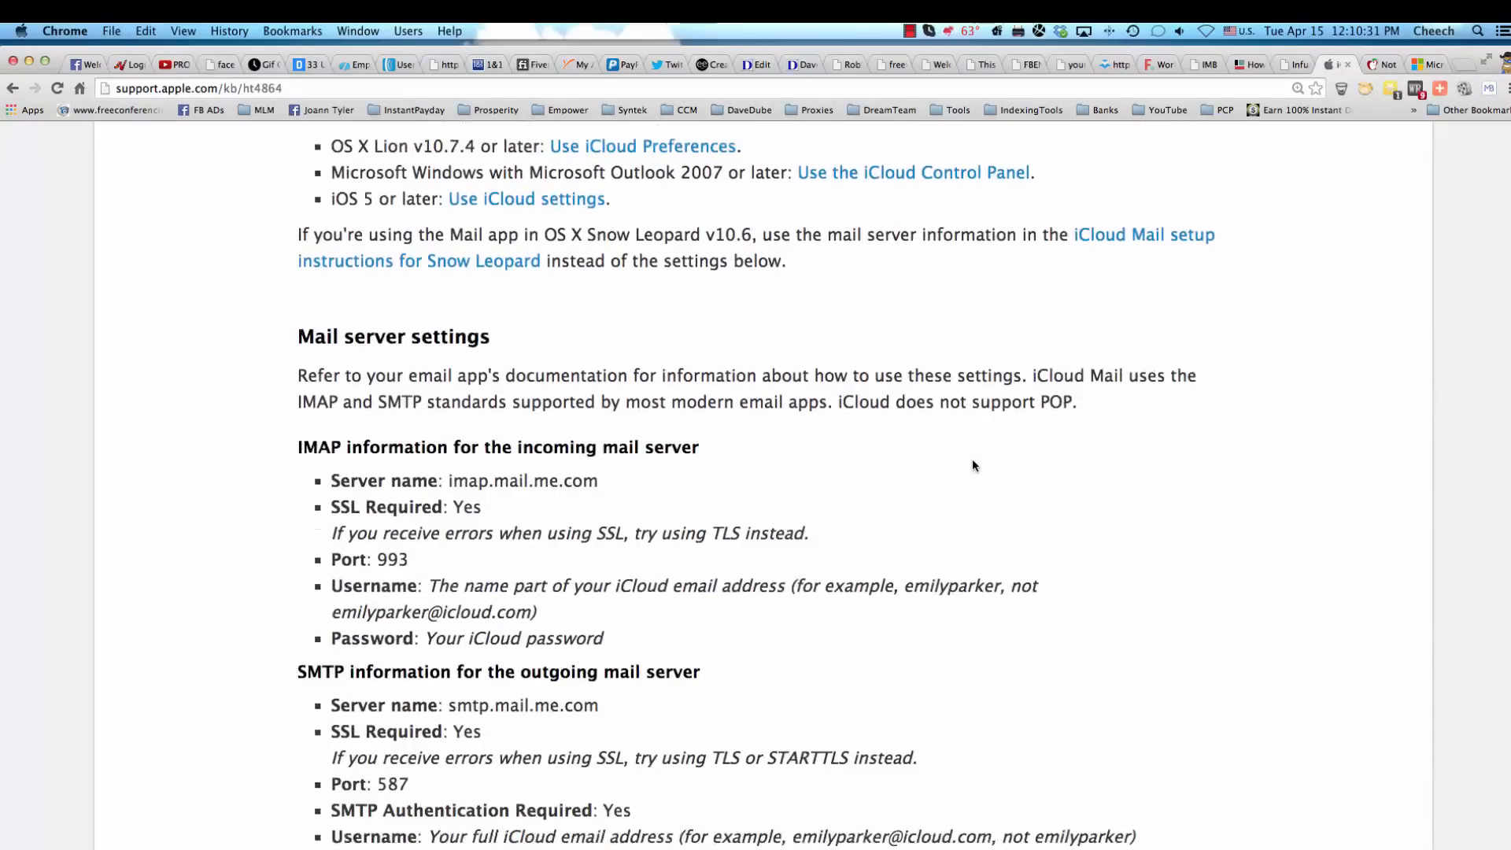
scroll(971, 465, down, 2)
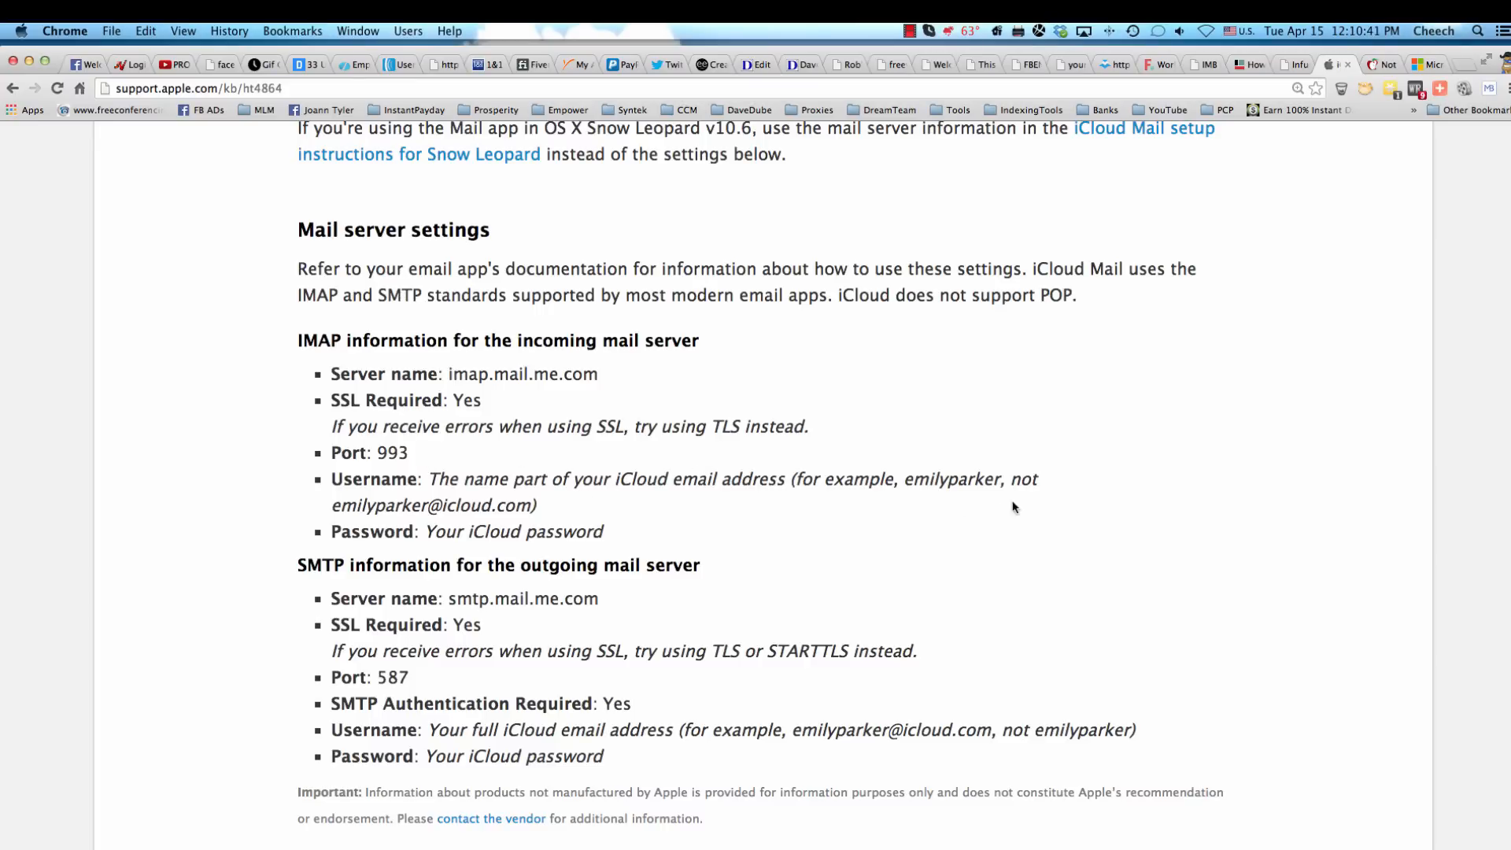
scroll(789, 512, down, 1)
scroll(788, 510, down, 4)
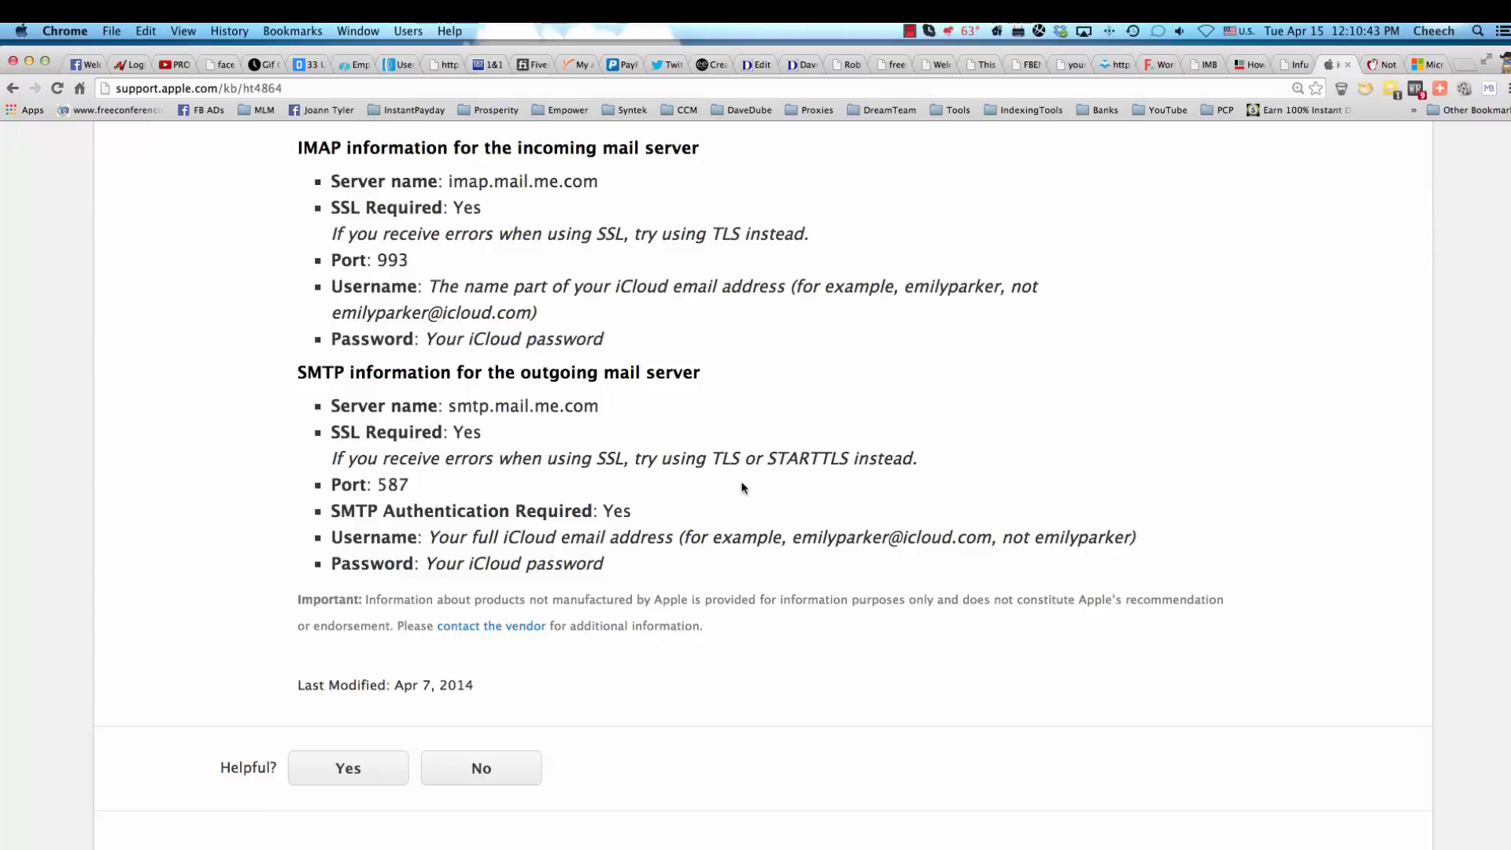
scroll(732, 486, up, 10)
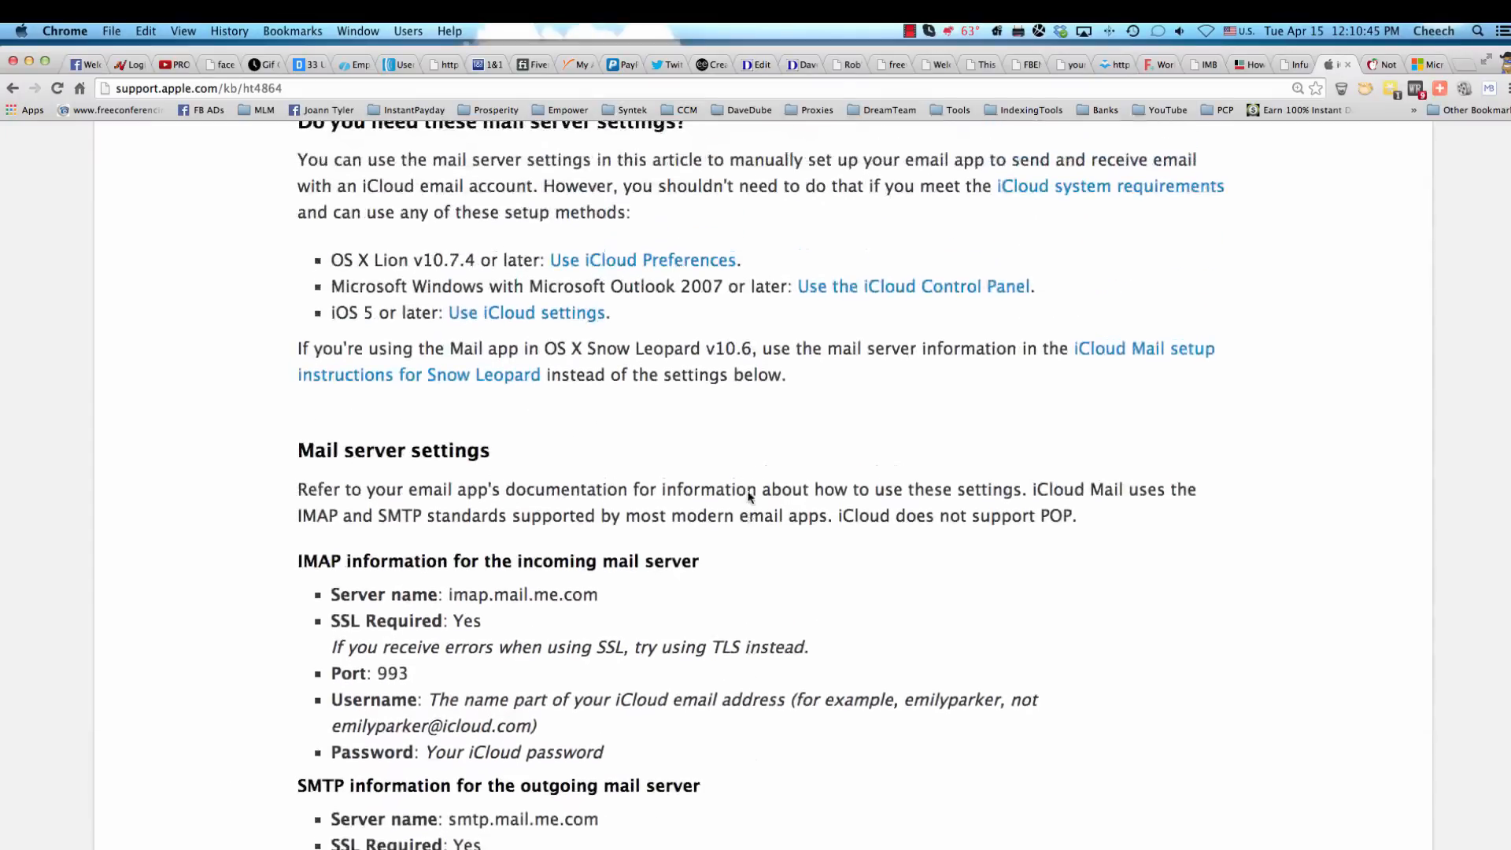
scroll(749, 497, down, 4)
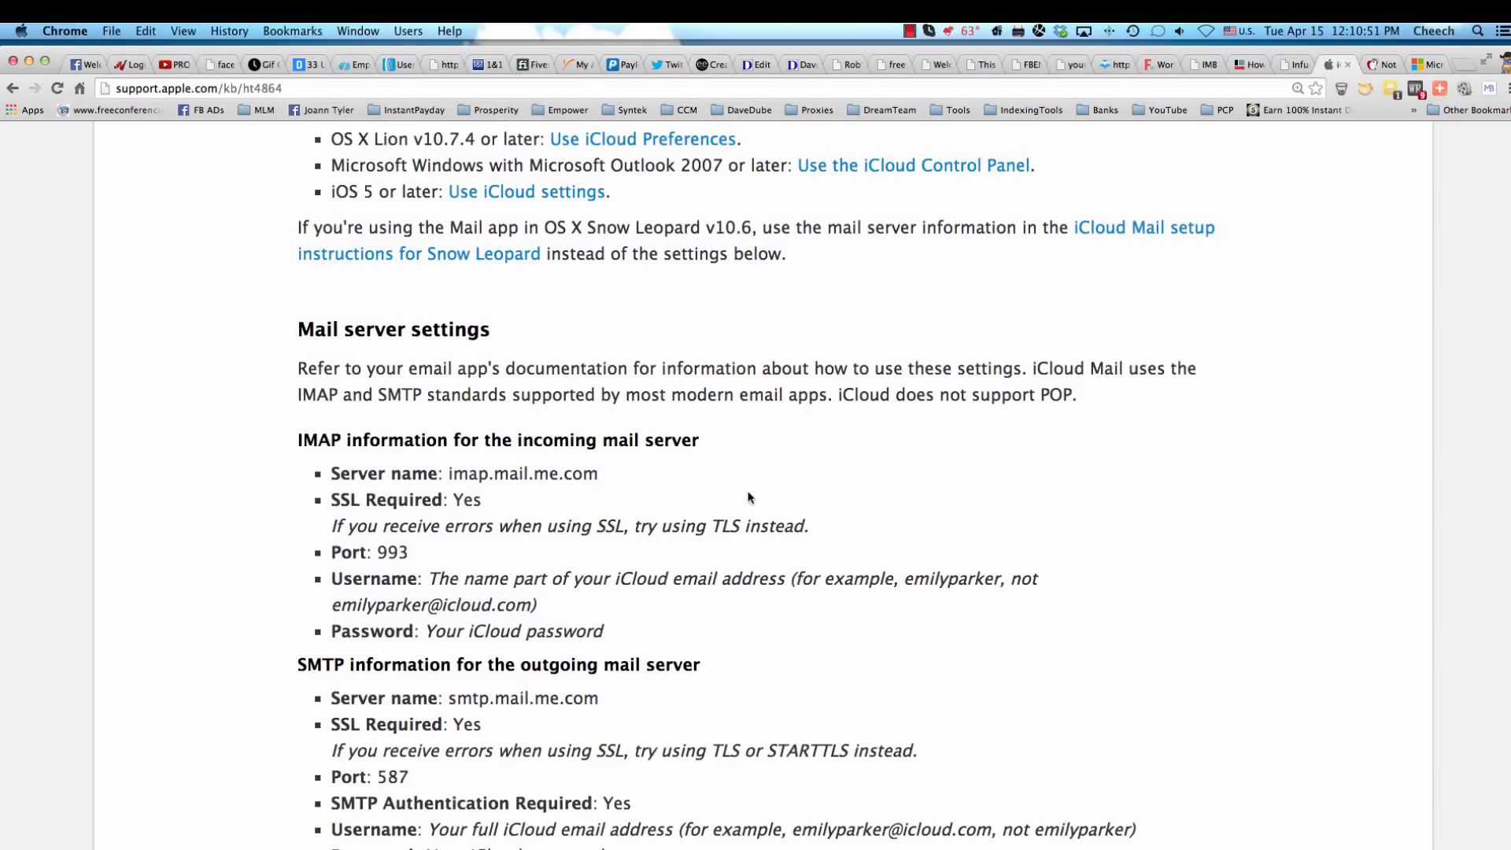
- Switch to Outlook and examine the iCloud account's advanced IMAP server options
key(super+Tab)
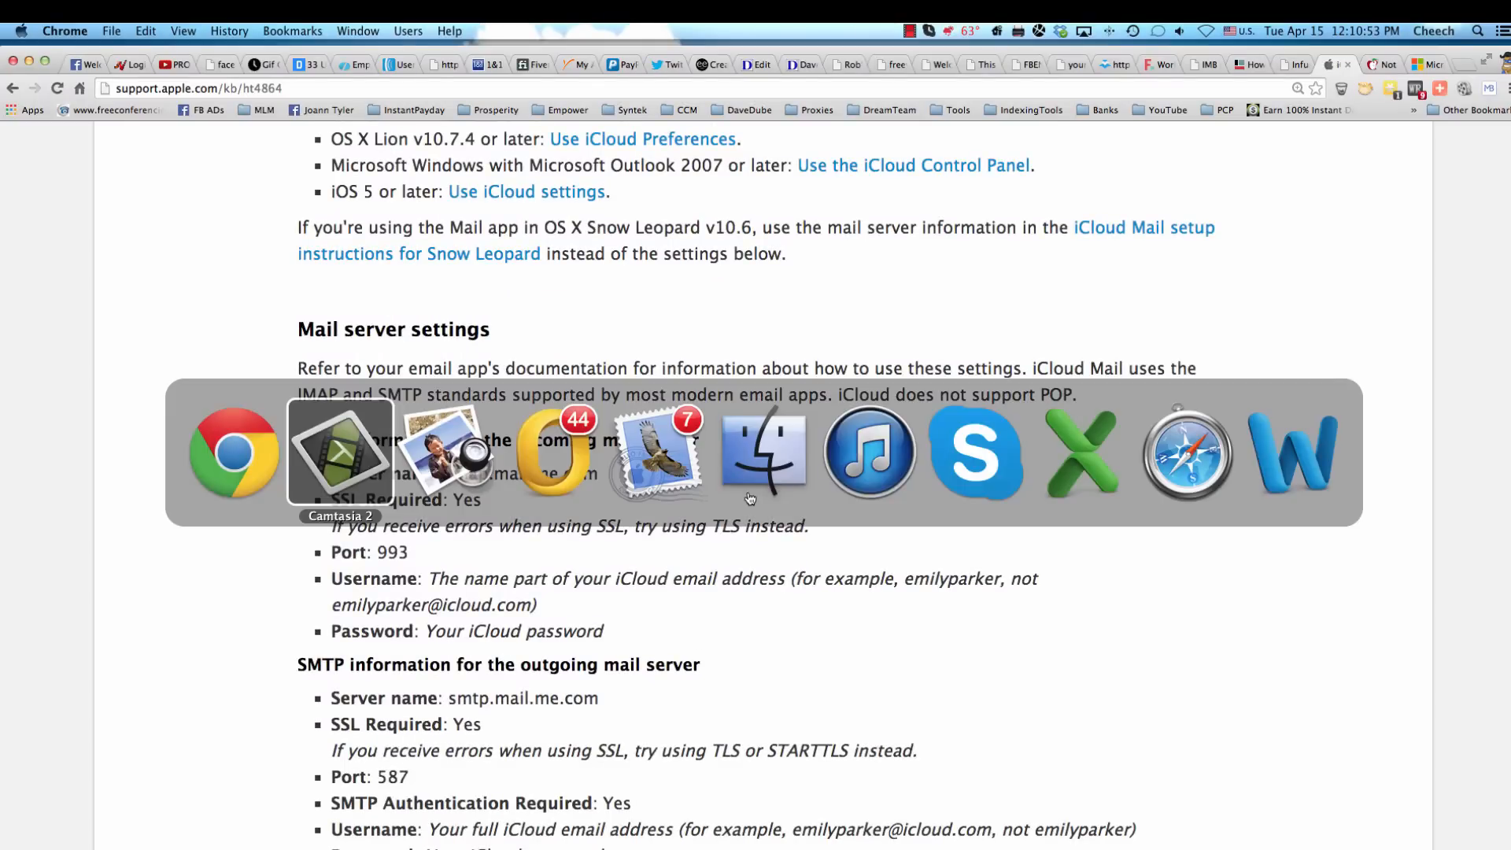
key(super+Tab)
key(super+Tab)
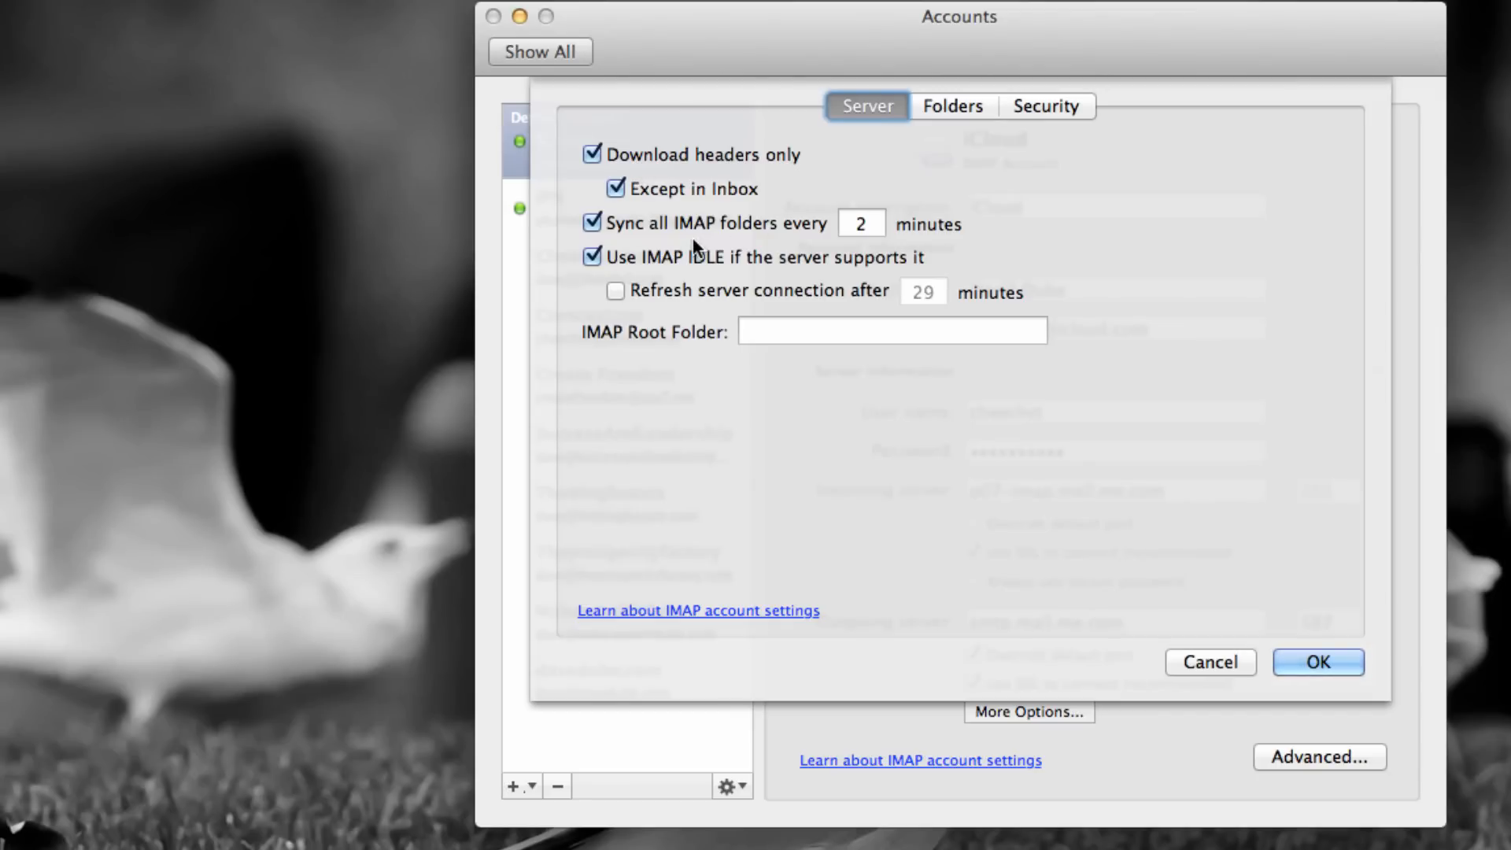
- Compare the iCloud account settings in Outlook with those in Mail, then bring the Outlook account window over the Mail one
key(super+Tab)
key(super+Tab)
key(super+Tab)
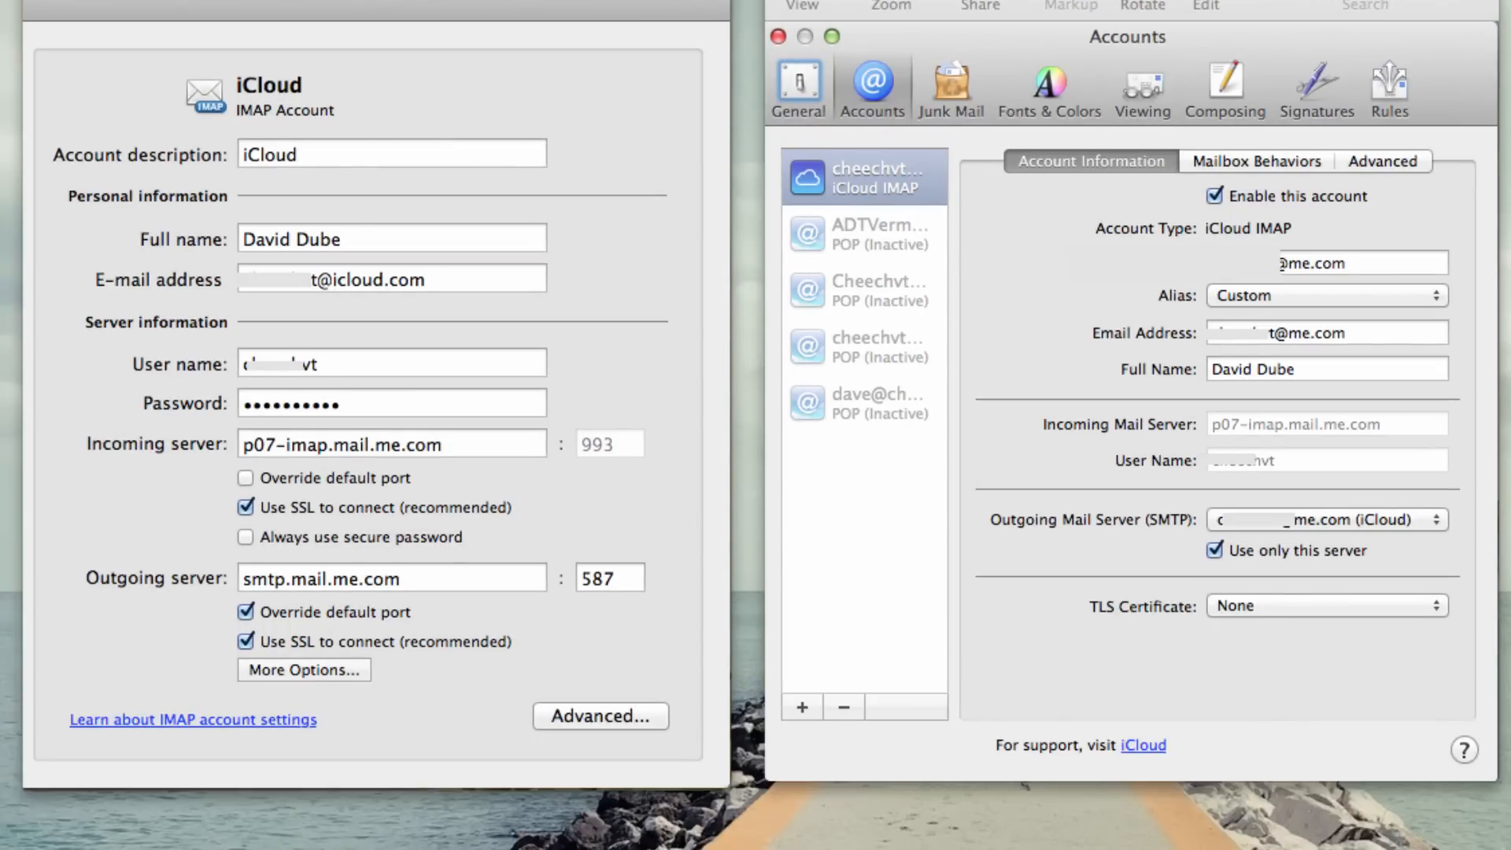
drag(370, 6, 1127, 40)
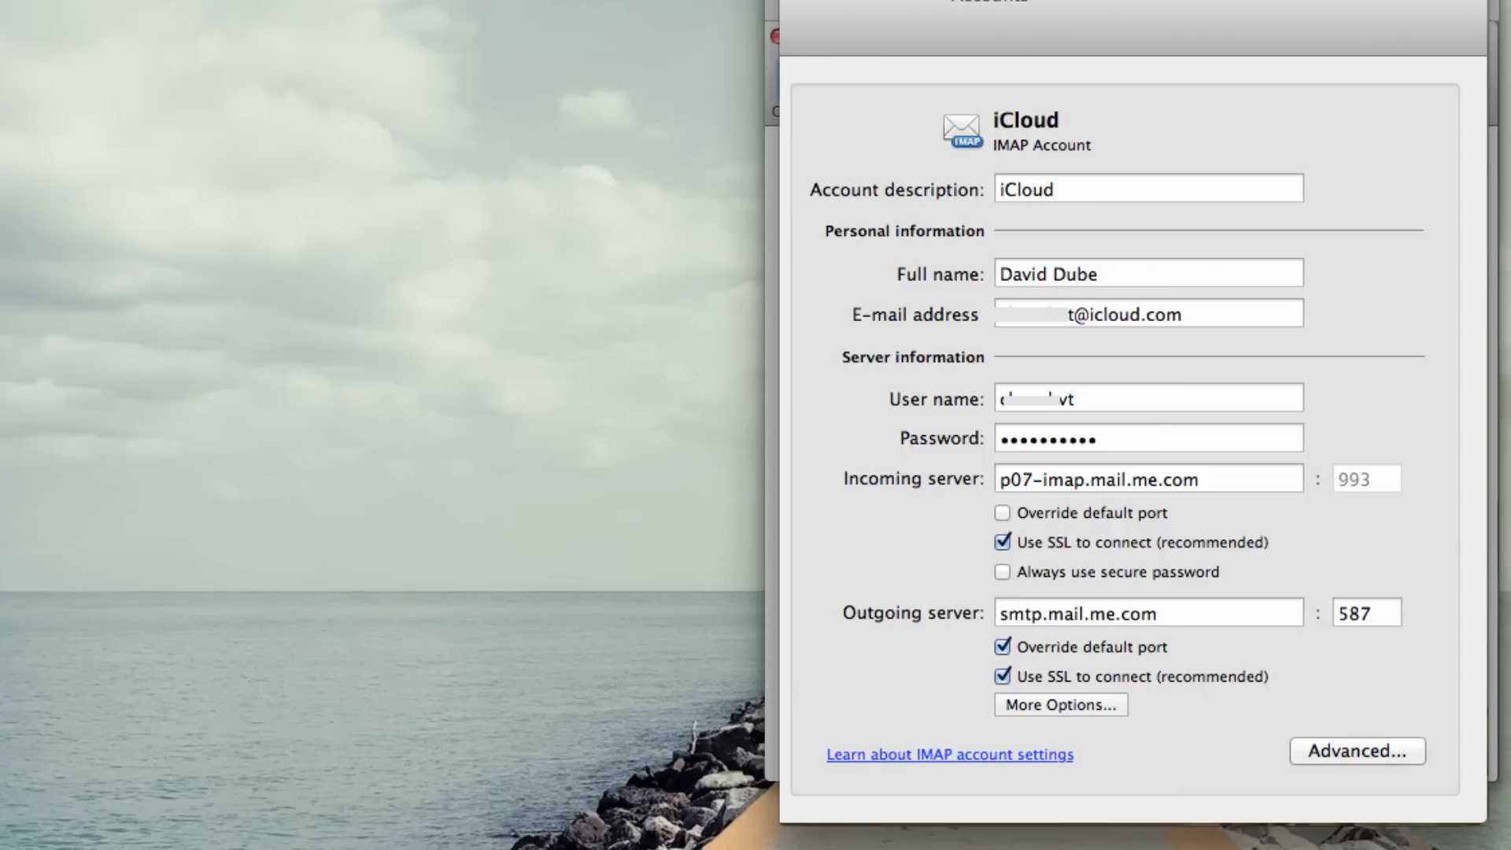
- Check Outlook's iCloud account against Apple's mail server settings, then place its window beside the Mail account window
key(super+Tab)
key(super+Tab)
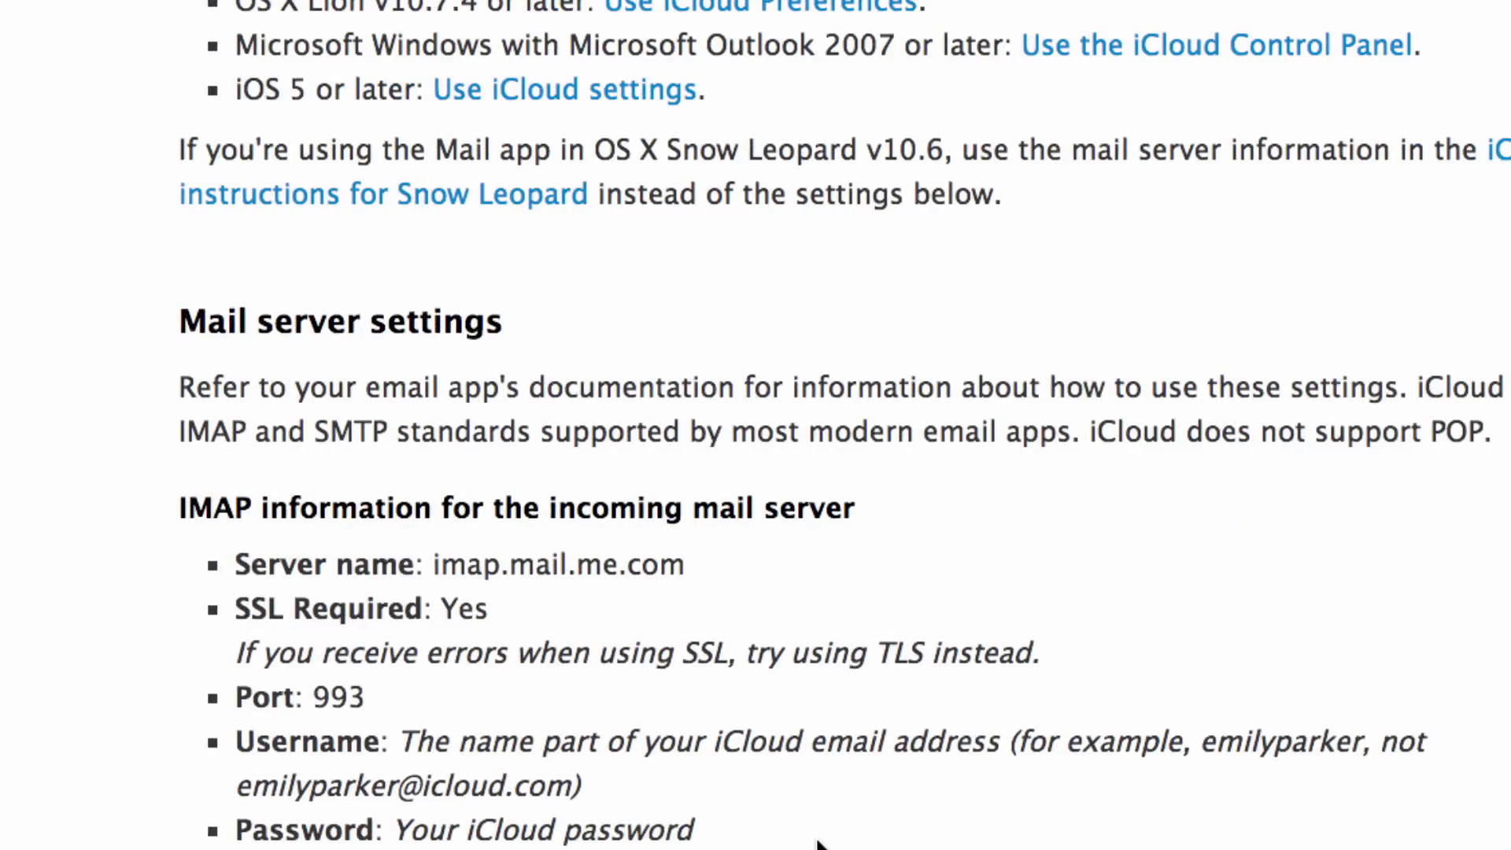
scroll(819, 841, down, 5)
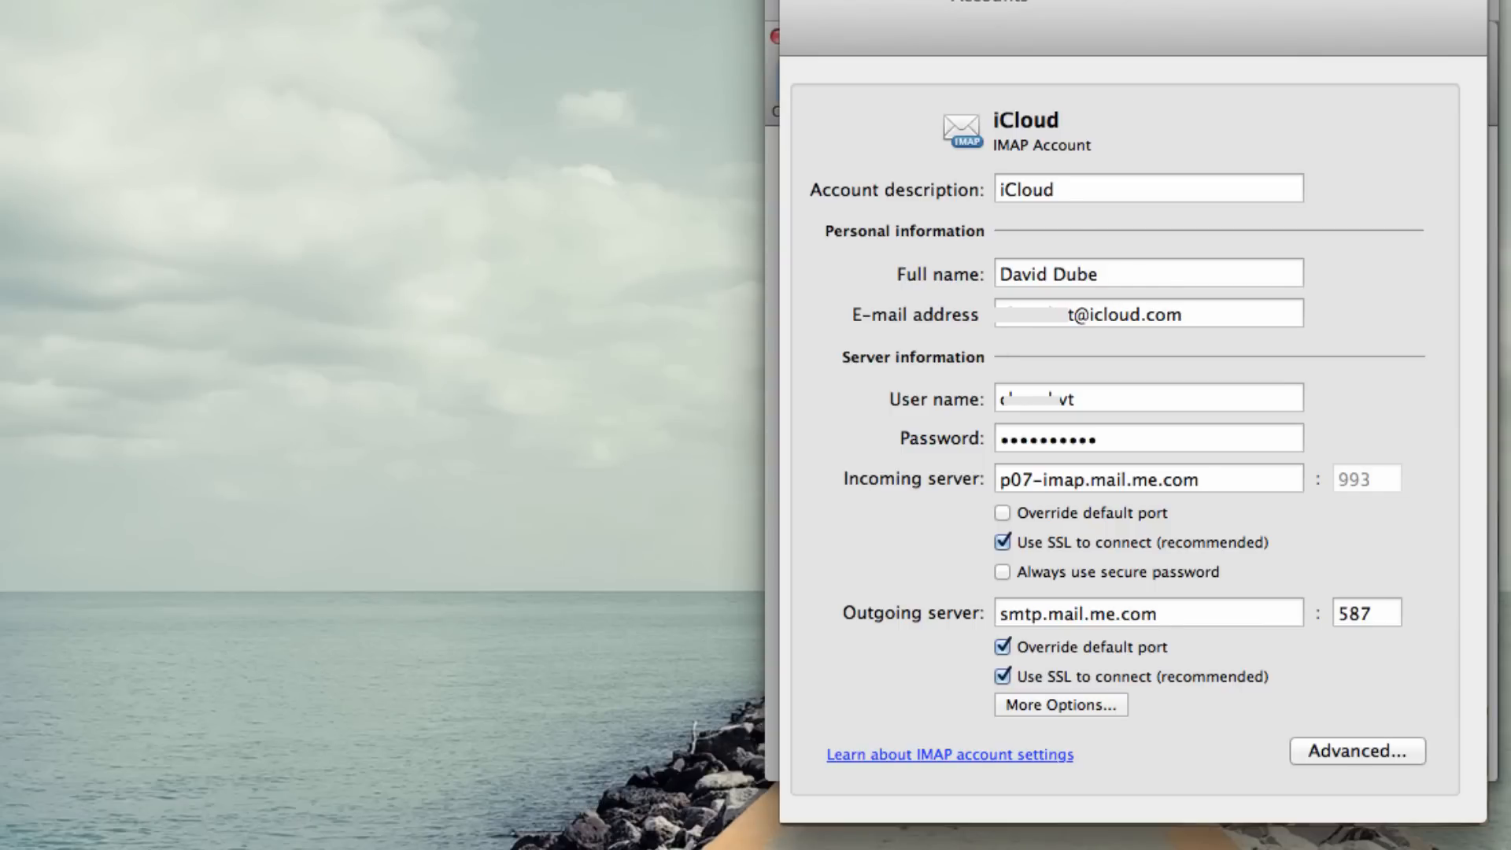
drag(1133, 0, 379, 0)
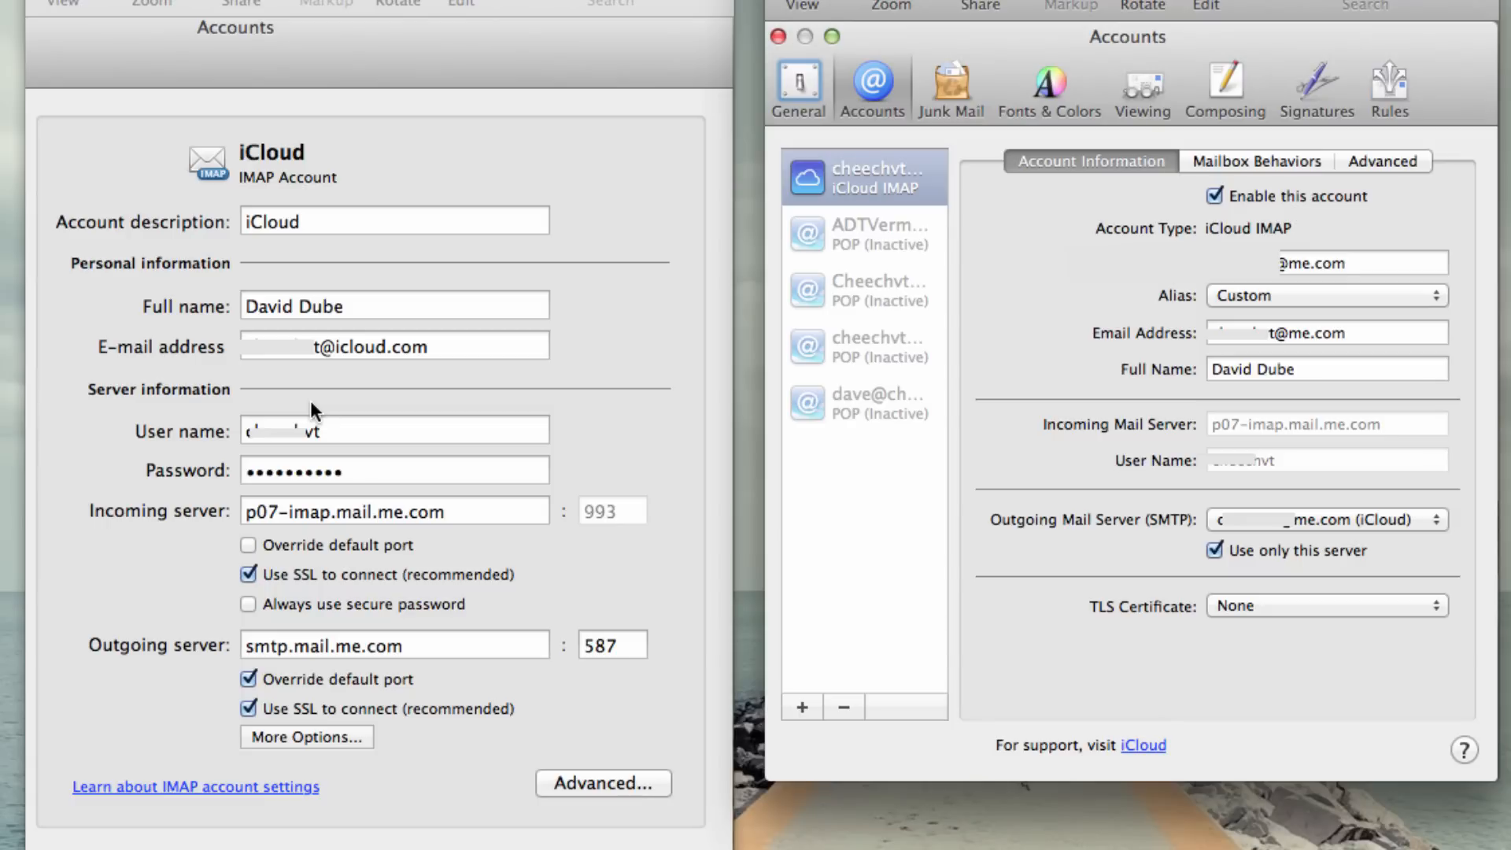
- Recheck the IMAP and SMTP sections of Apple's article and return to the Mail and Outlook account settings to compare them
key(super+Tab)
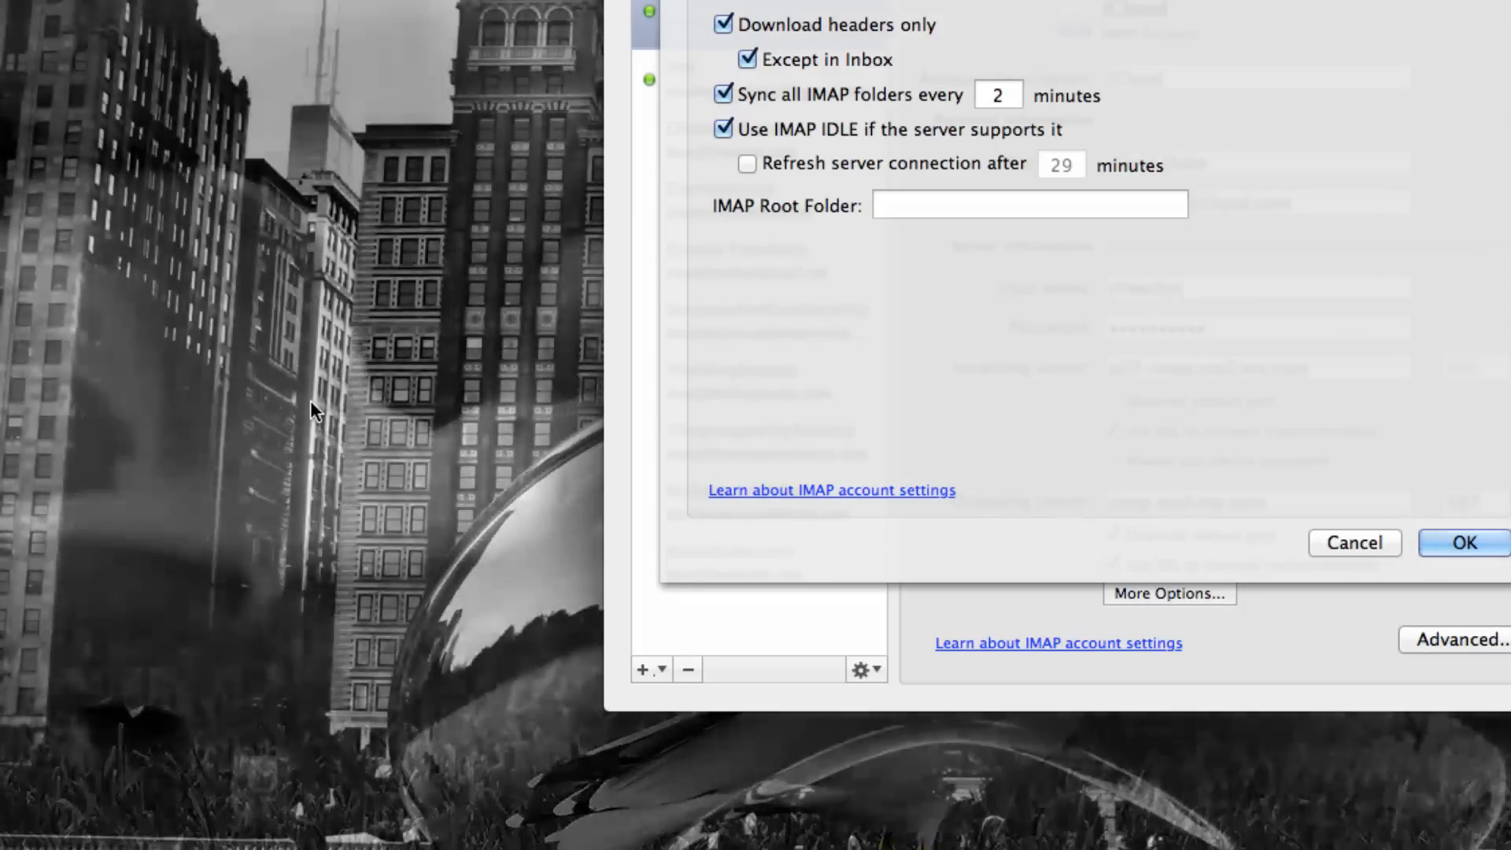
key(super+Tab)
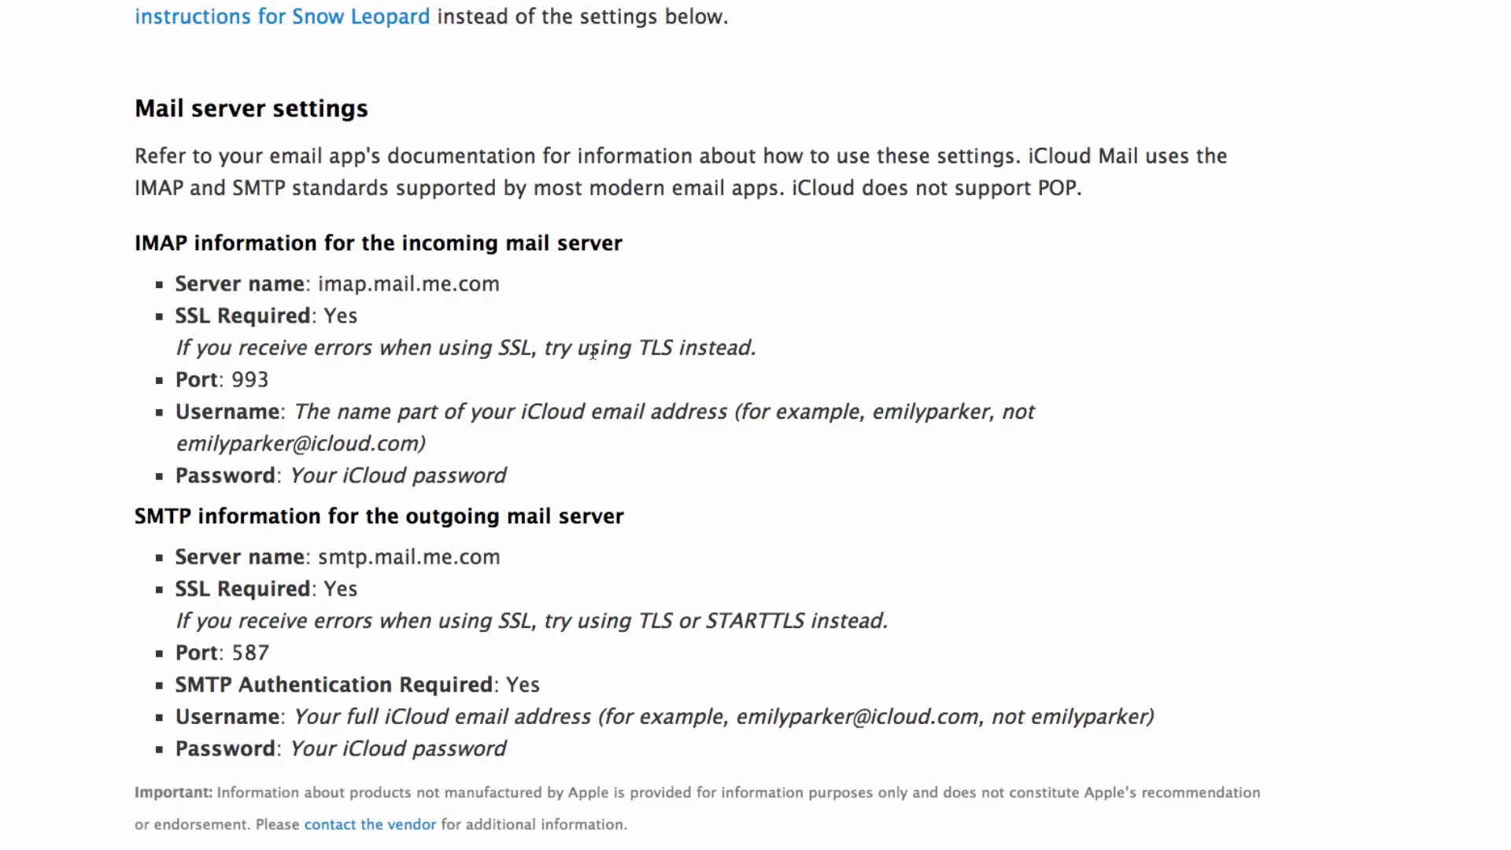
scroll(1080, 439, up, 10)
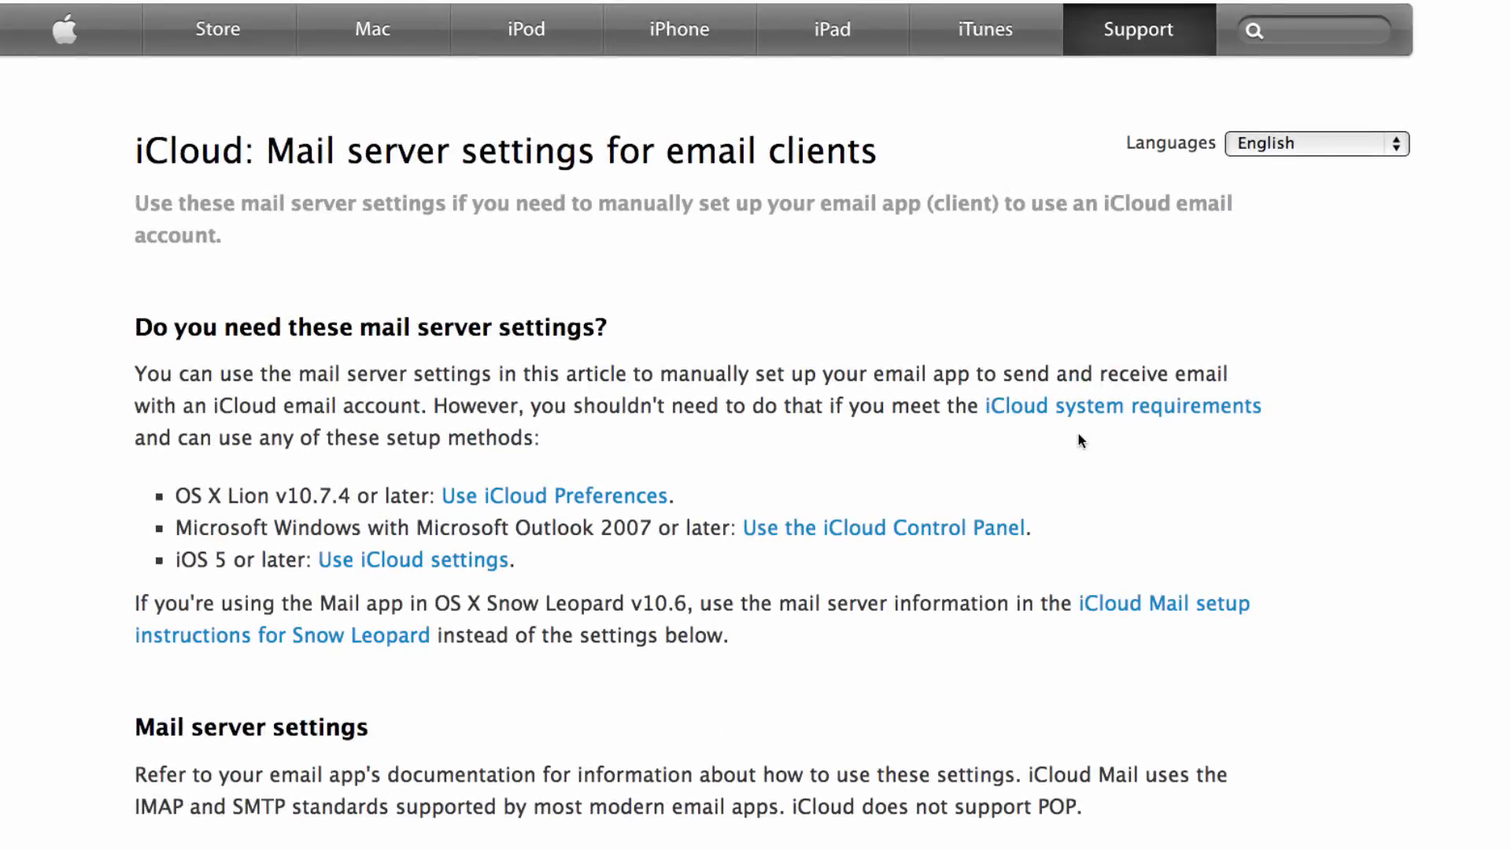
scroll(1079, 433, down, 8)
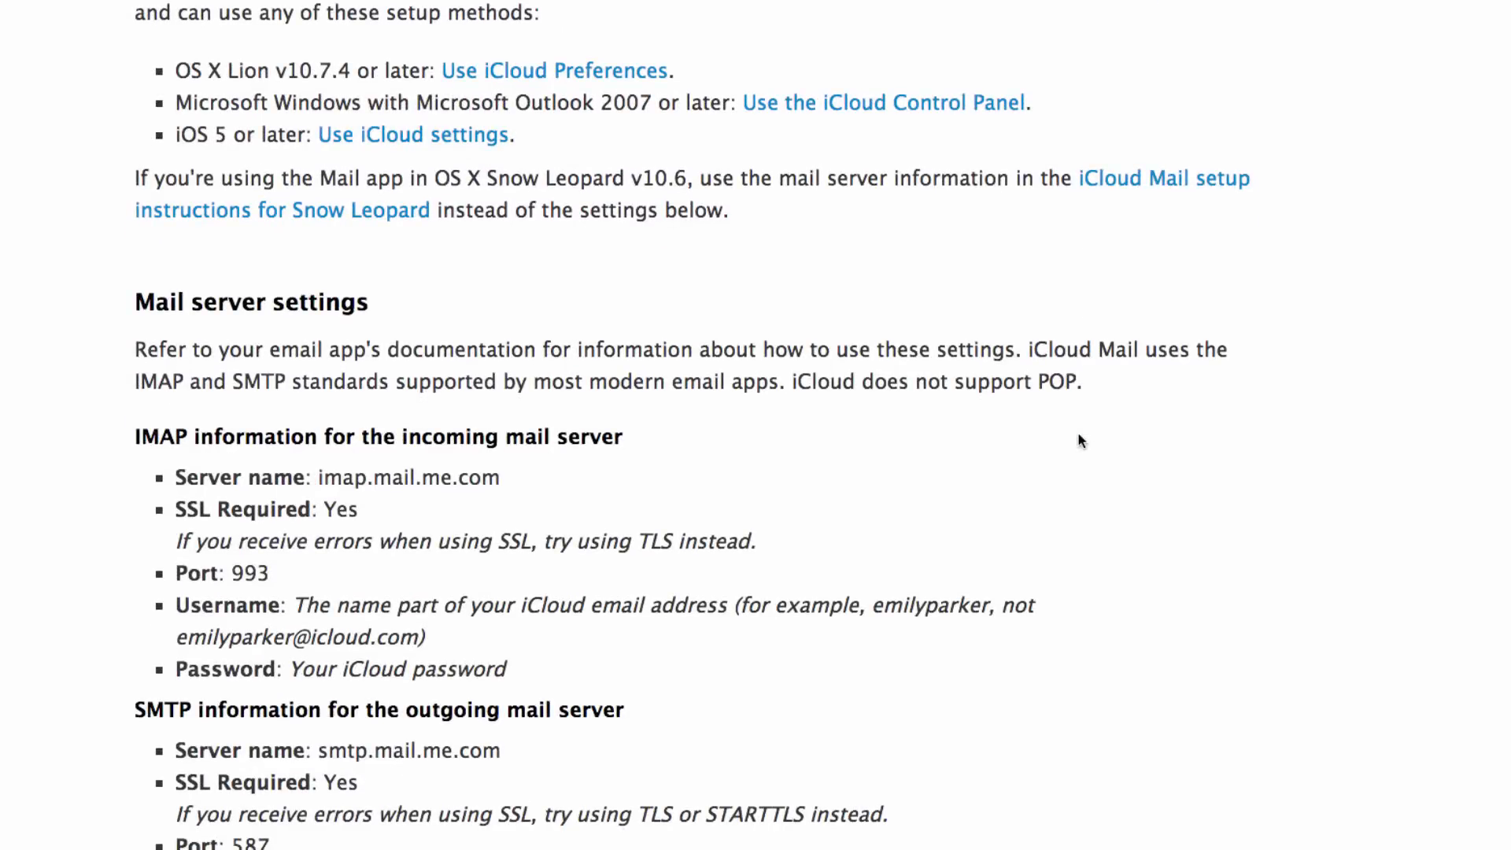
scroll(1079, 440, down, 5)
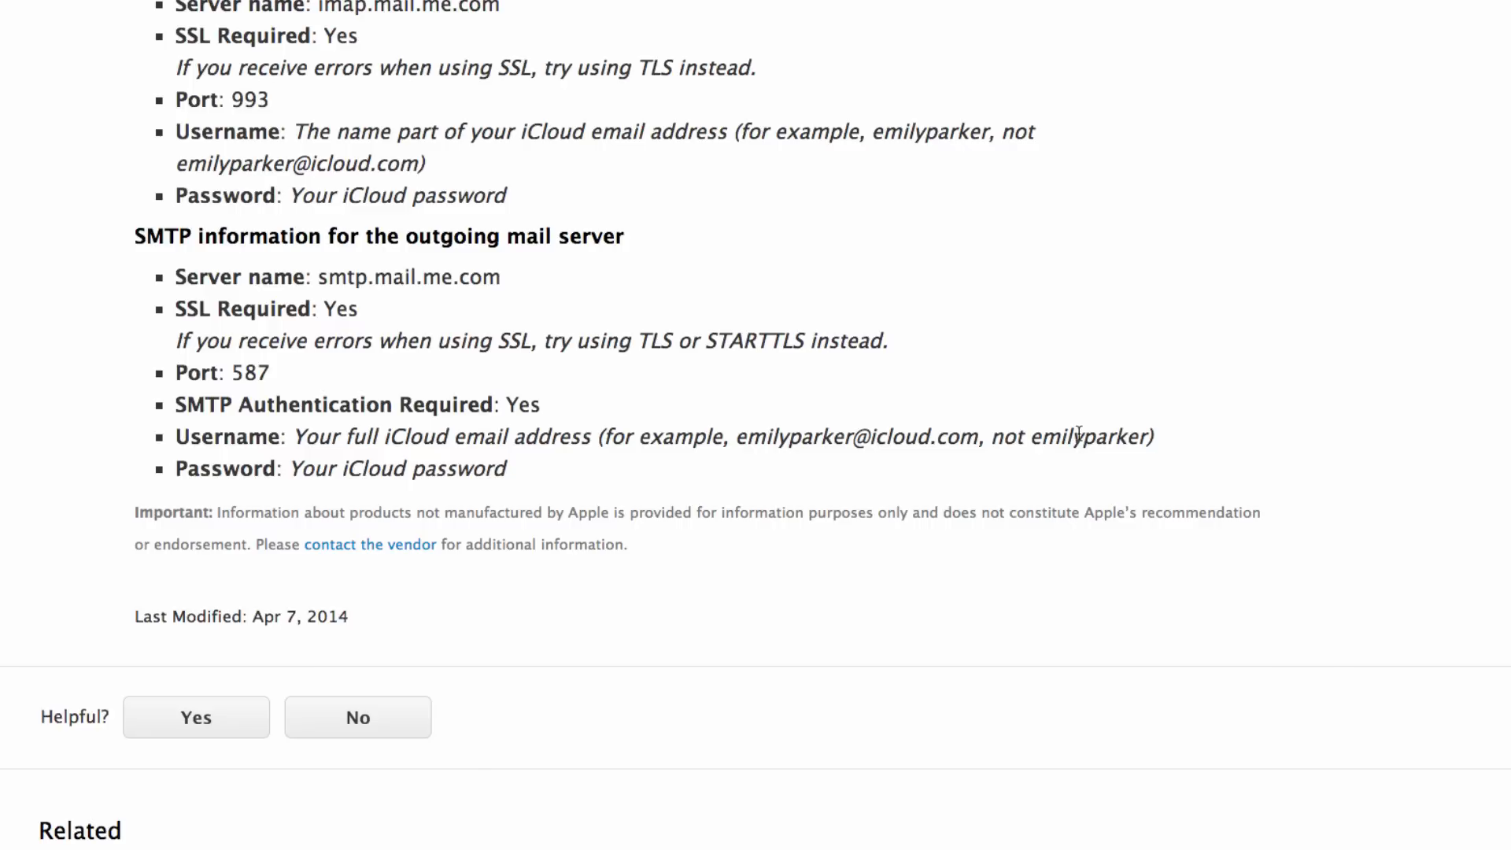
key(super+Tab)
key(super+Tab)
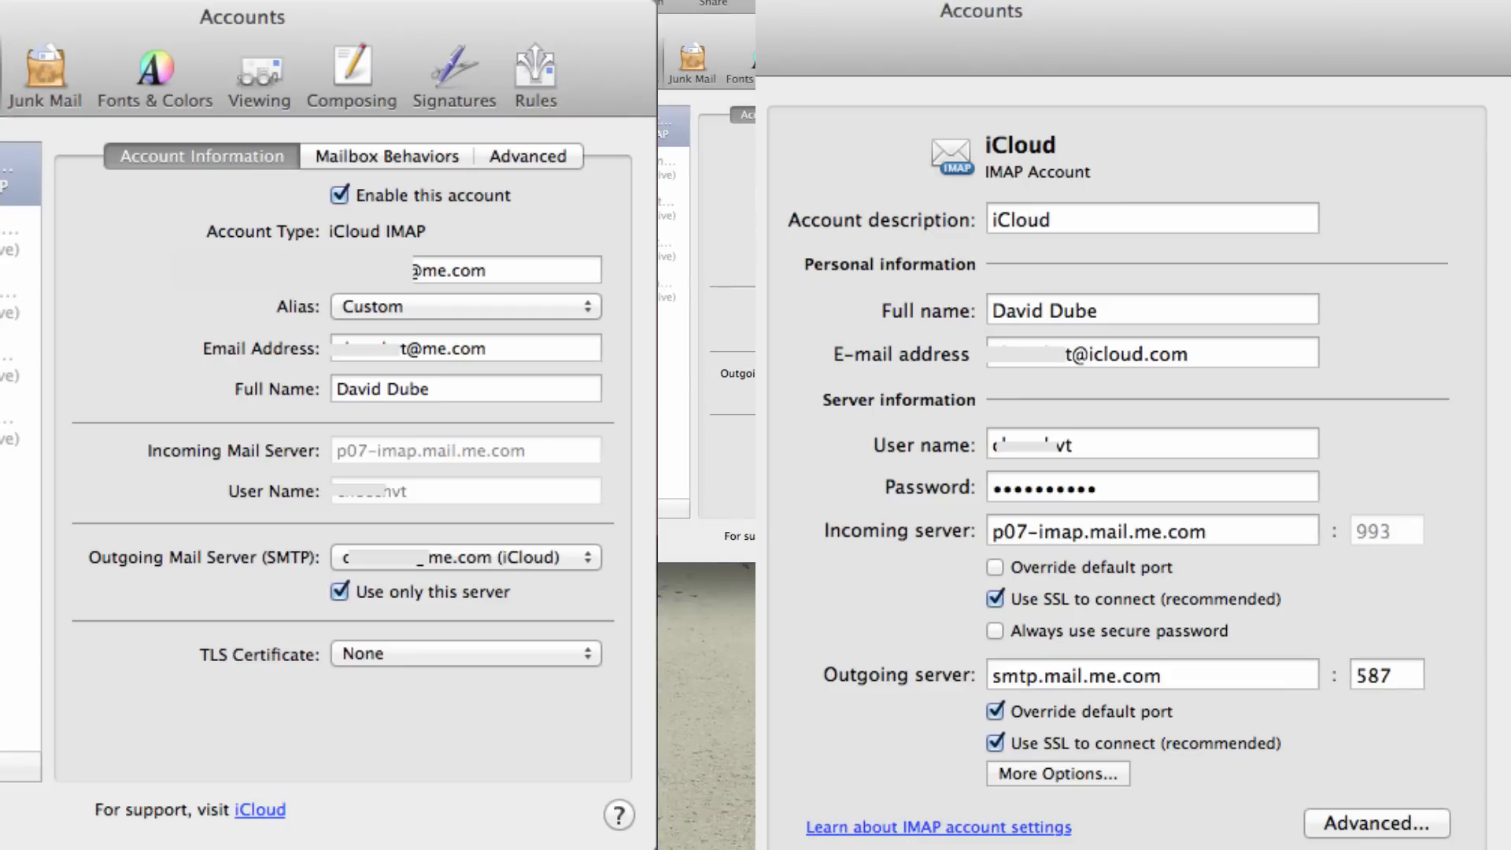